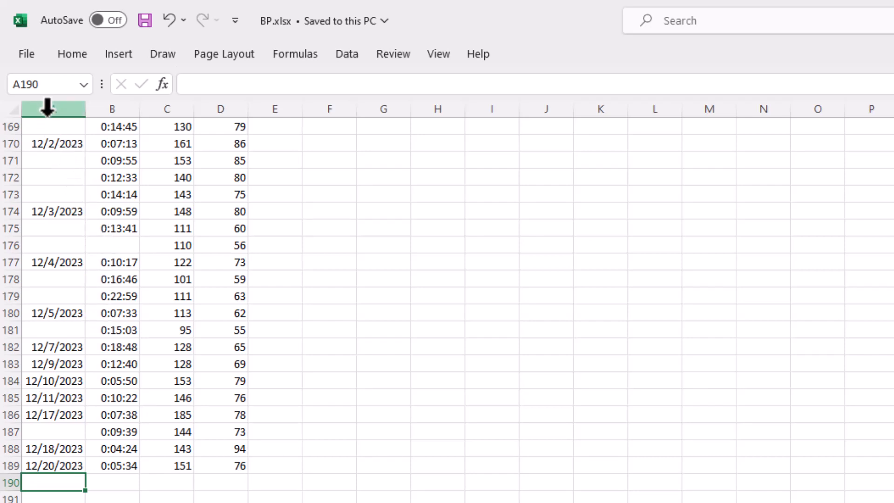
Create a new blank workbook and close it again.
left_click(27, 55)
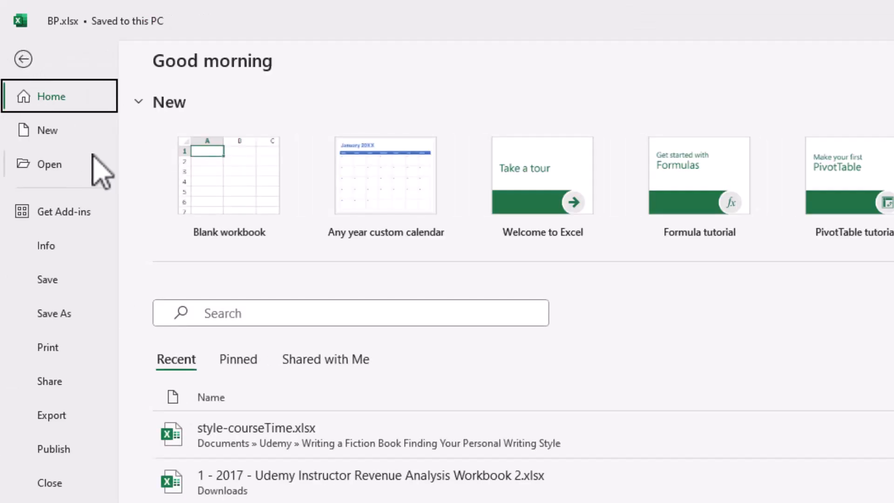
left_click(48, 133)
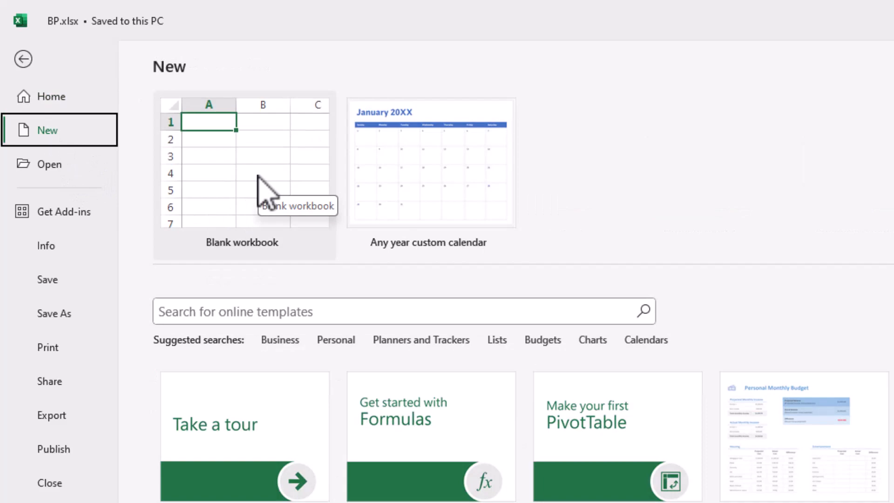
left_click(258, 176)
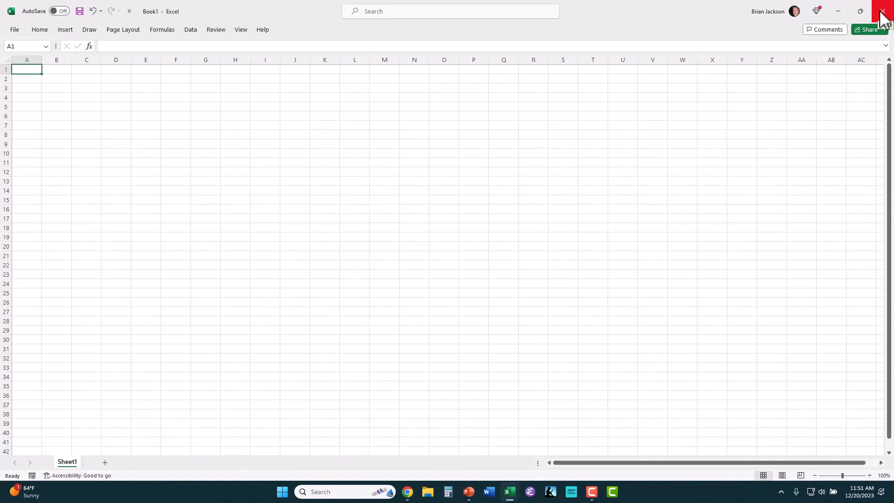
left_click(881, 11)
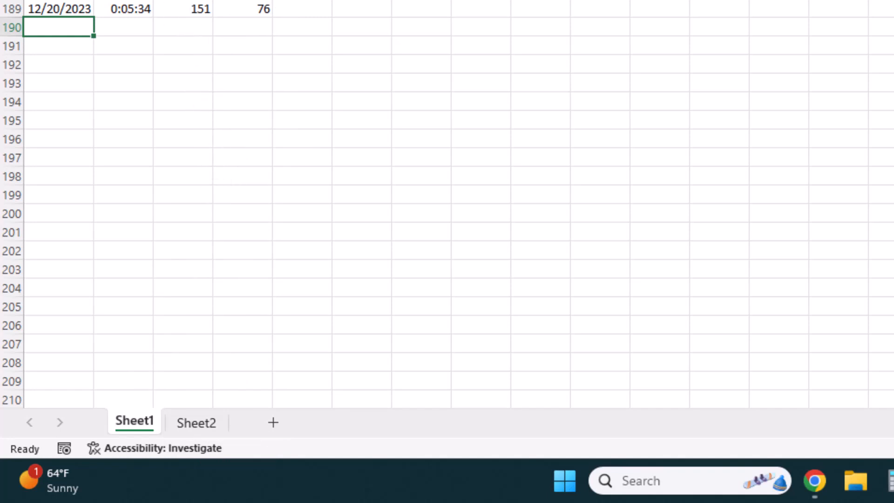
Add a new worksheet to BP.xlsx and rename it Class Example.
left_click(273, 422)
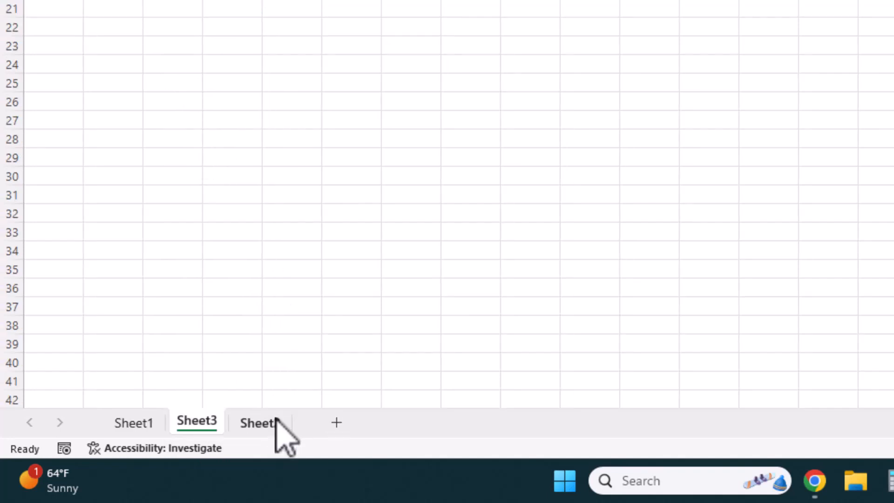
right_click(197, 421)
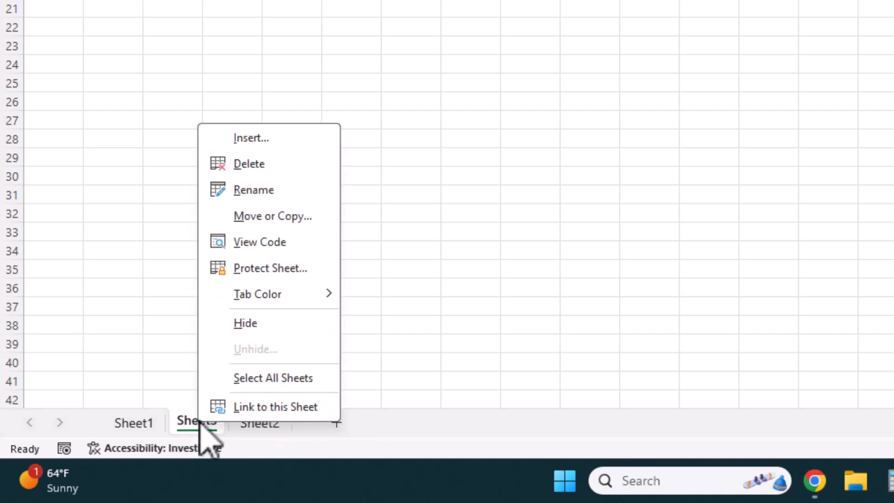
left_click(254, 190)
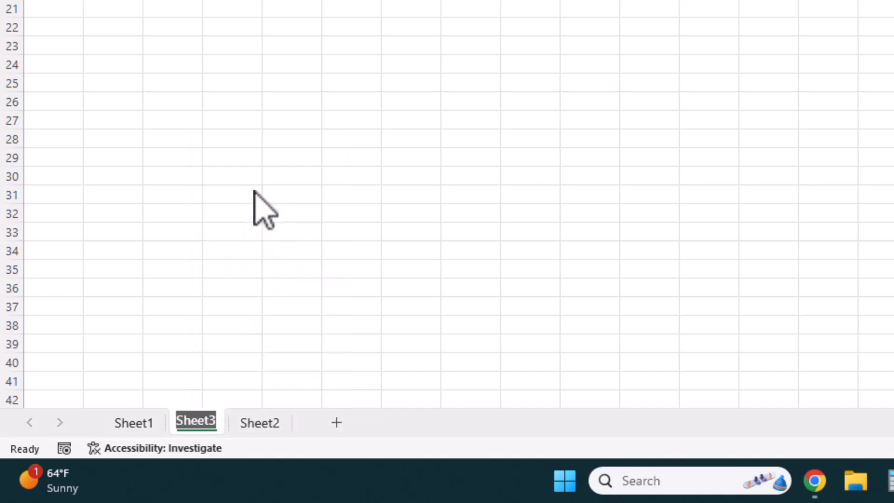
type("Clas")
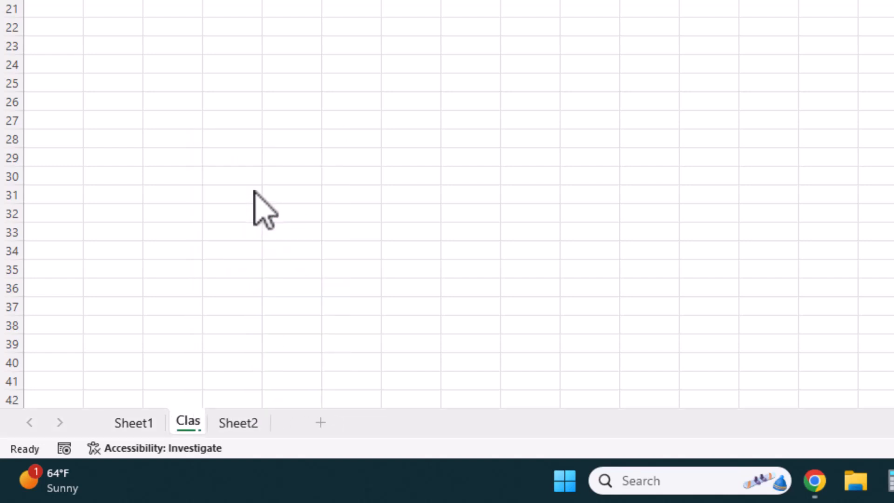
type("s Example")
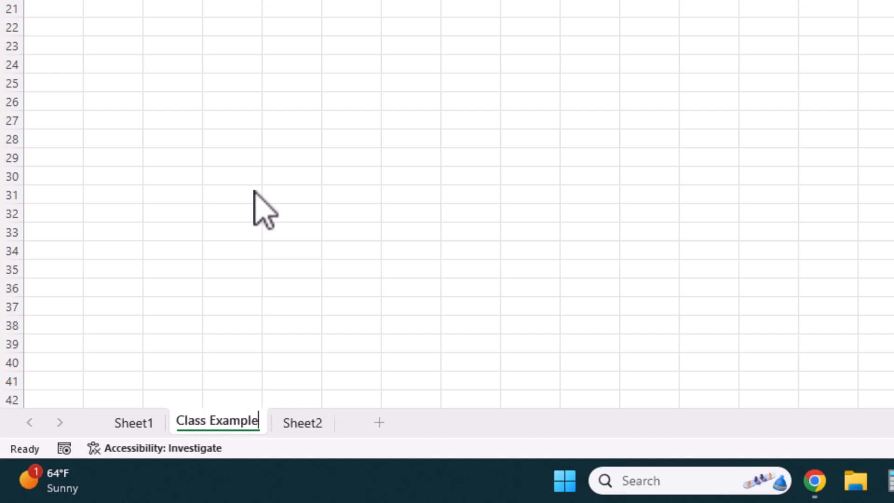
key("Return")
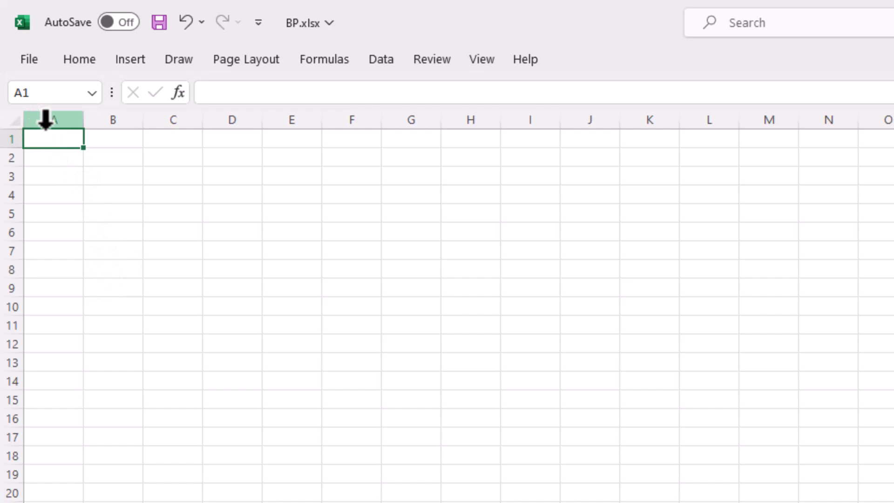
Enter the date 12/20/2023 in cell A2 of the Class Example sheet.
left_click(60, 159)
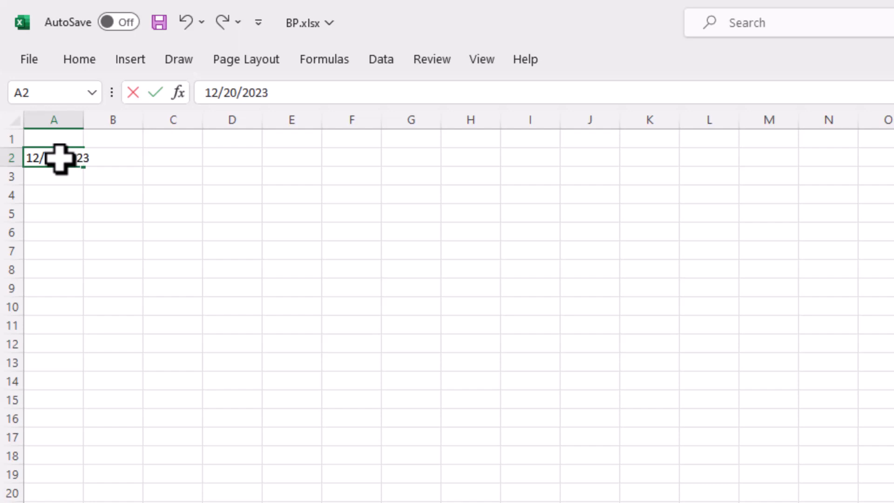
key("Return")
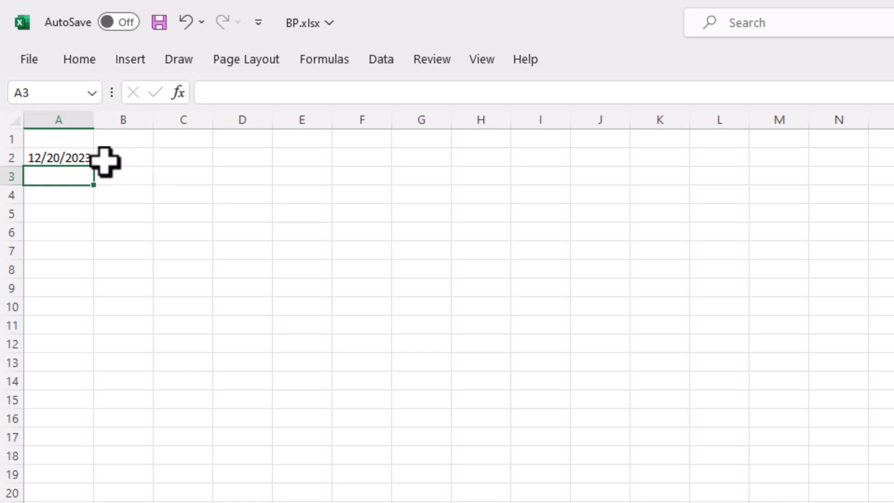
left_click(144, 119)
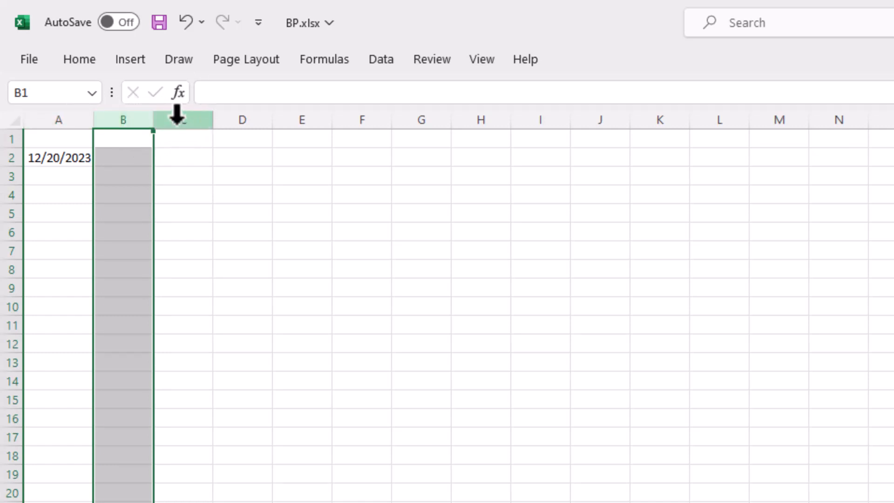
right_click(130, 117)
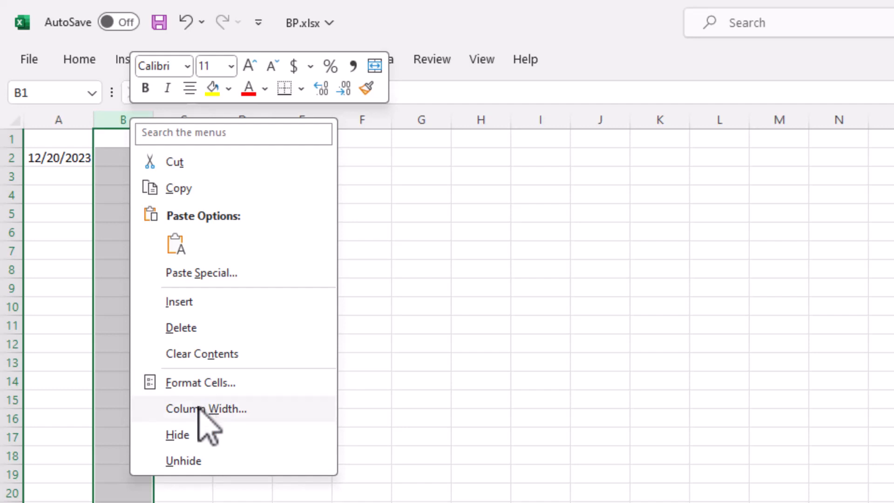
left_click(199, 409)
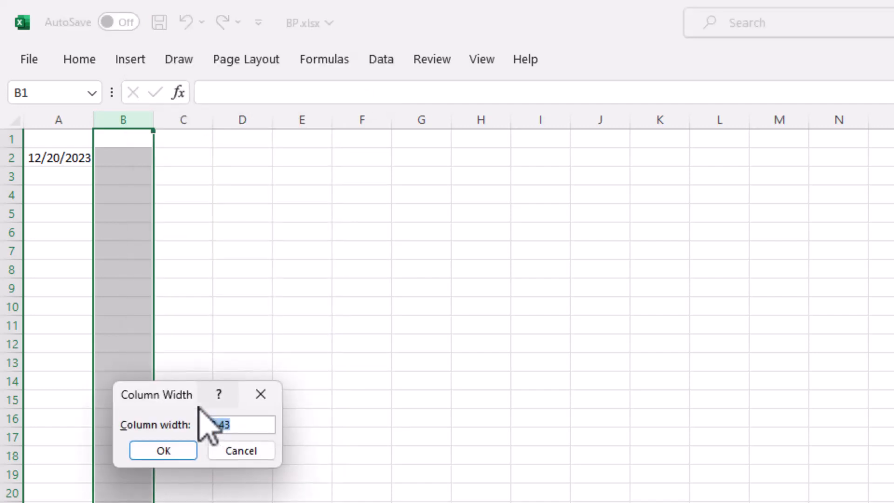
left_click(261, 395)
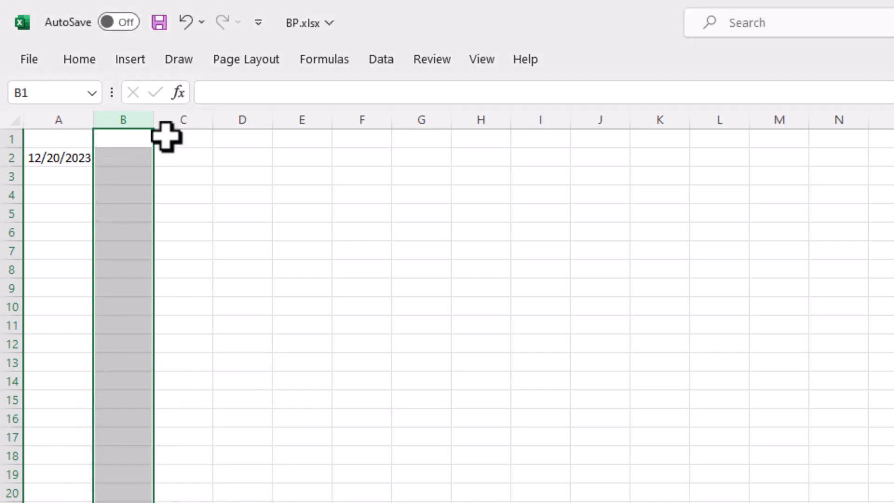
left_click(175, 118)
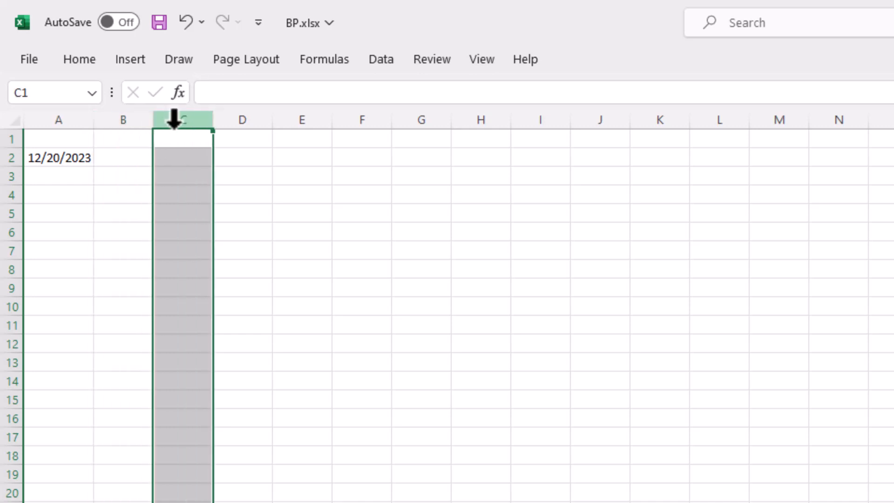
left_click(122, 116)
right_click(123, 119)
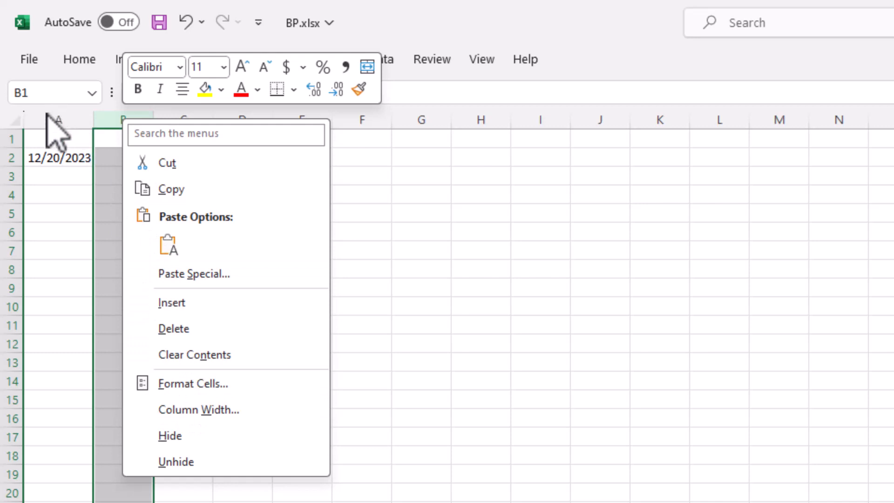
key("Escape")
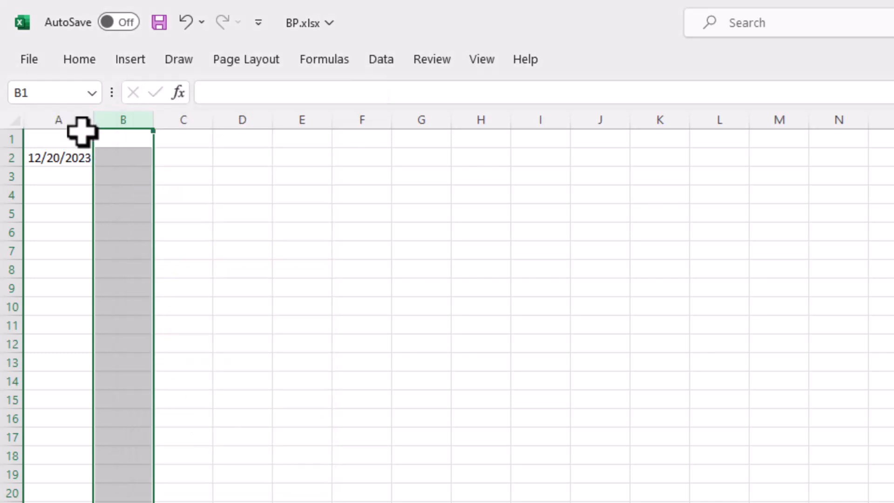
Select the adjacent columns A through I as one continuous range.
left_click(76, 117)
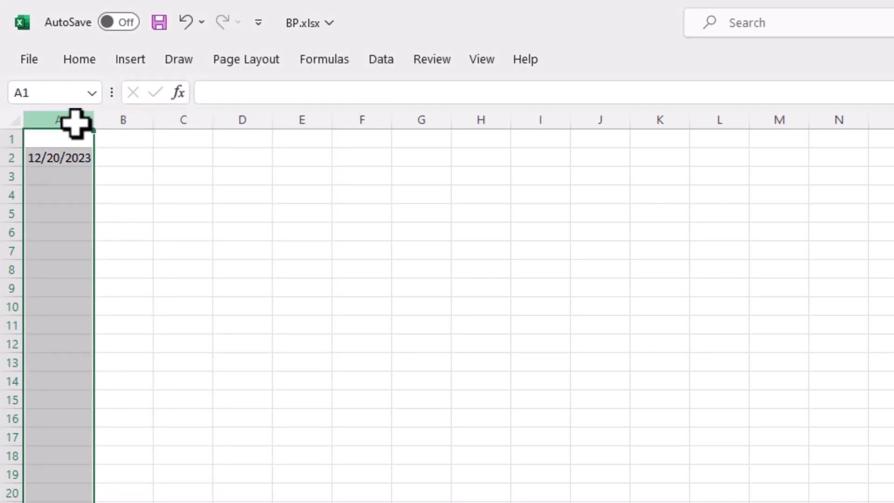
left_click(116, 118, "shift")
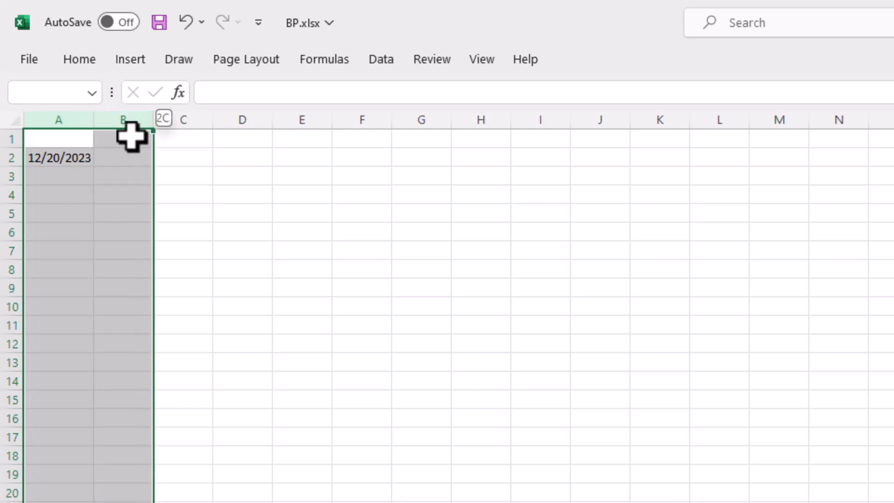
left_click_drag(198, 114, 232, 138)
left_click_drag(323, 116, 371, 144)
left_click_drag(488, 132, 517, 140)
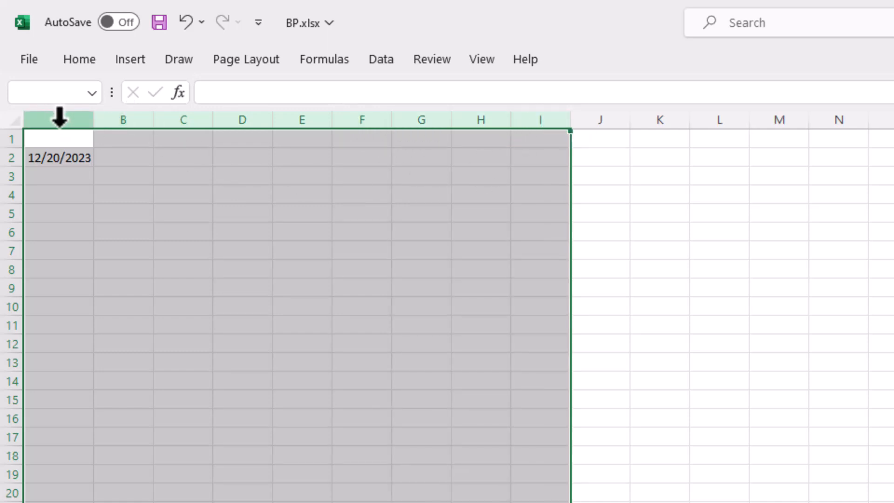
Select columns A, B, D and F together, leaving out the columns between them.
left_click(59, 116)
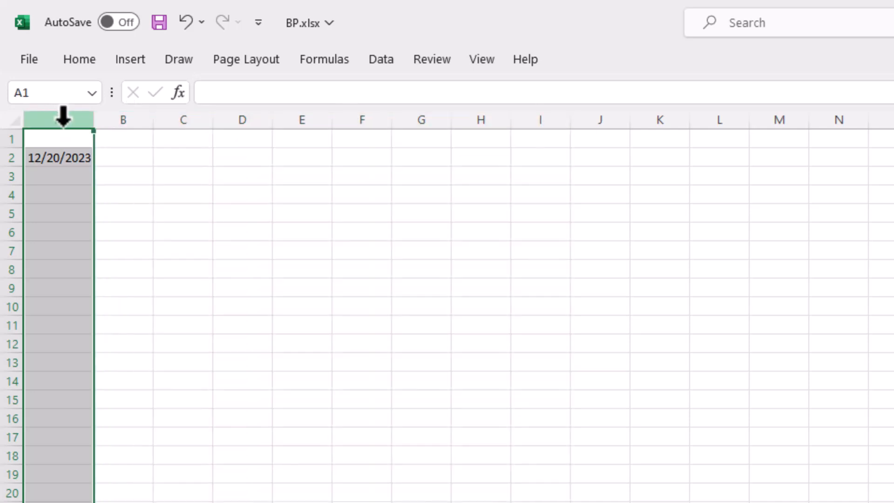
left_click(142, 119, "ctrl")
left_click(257, 120, "ctrl")
left_click(344, 119, "ctrl")
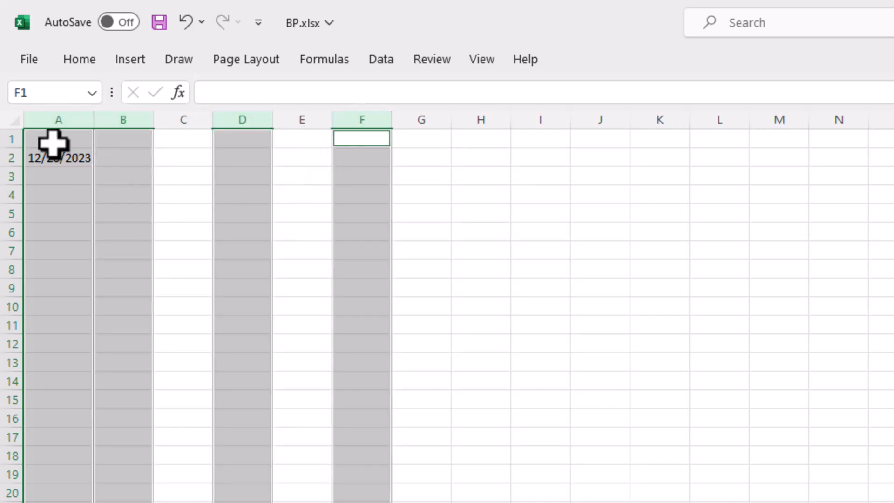
Set the width of all columns in the worksheet to 12.
left_click(14, 120)
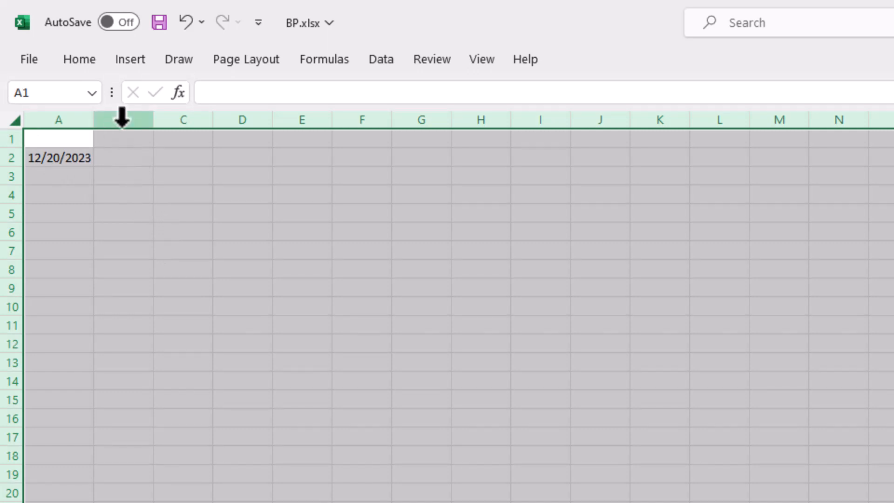
right_click(124, 113)
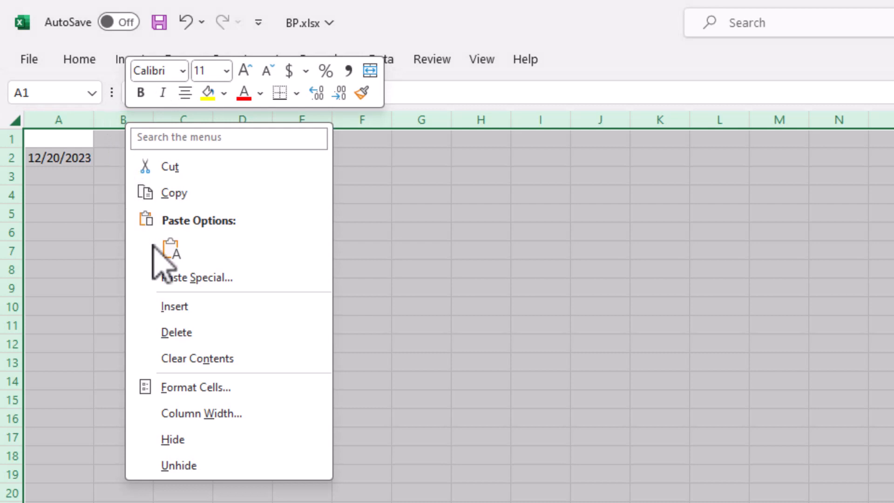
left_click(200, 410)
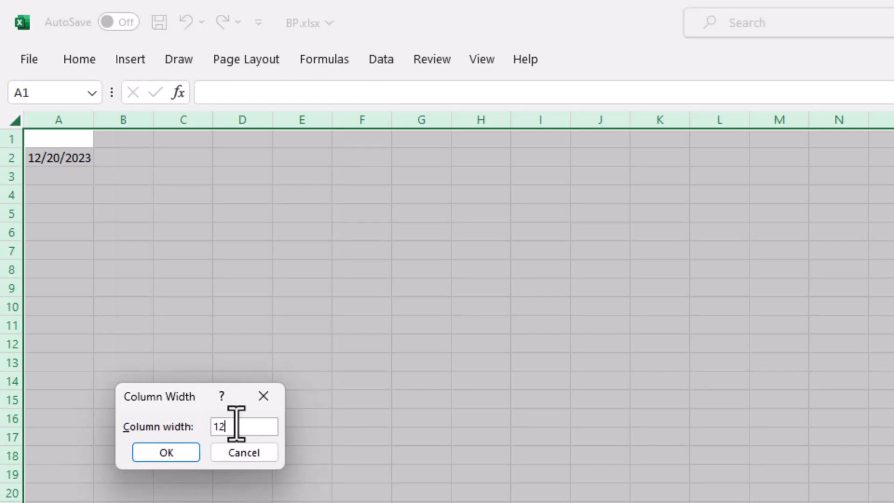
key("Return")
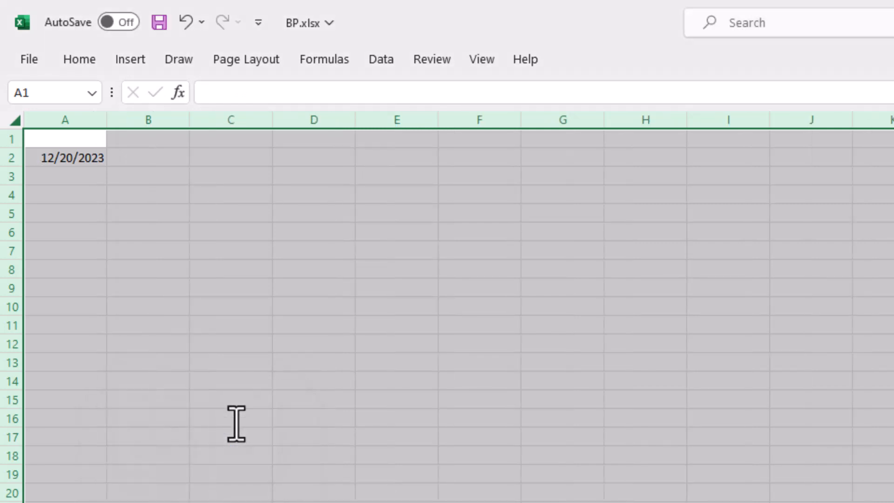
Enter 0:11:54 in cell B2, 70 in cell C2 and 120 in cell D2.
left_click(161, 158)
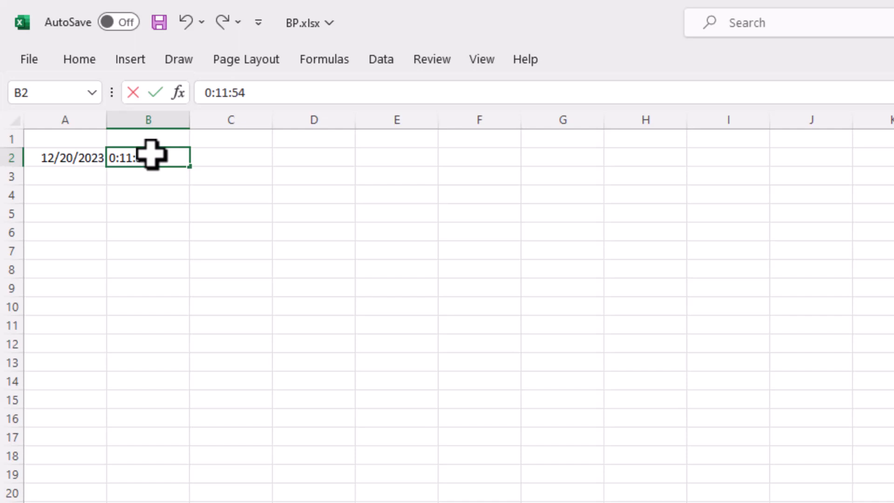
key("Return")
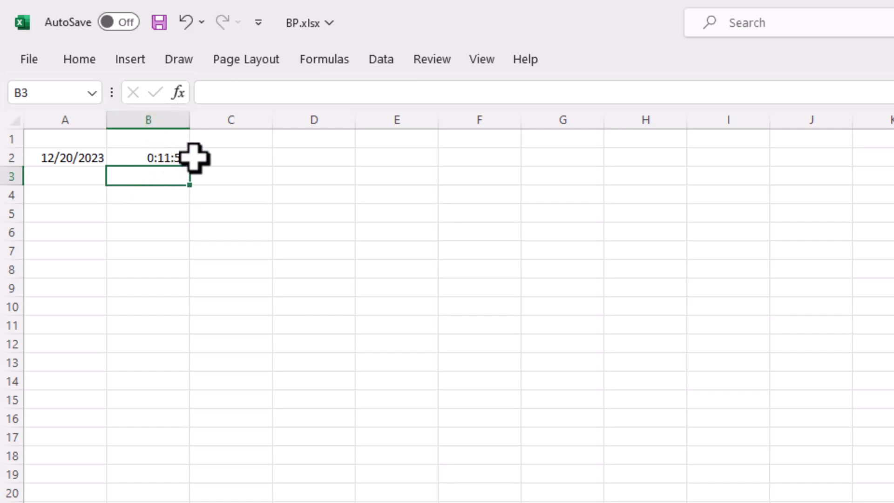
left_click(232, 159)
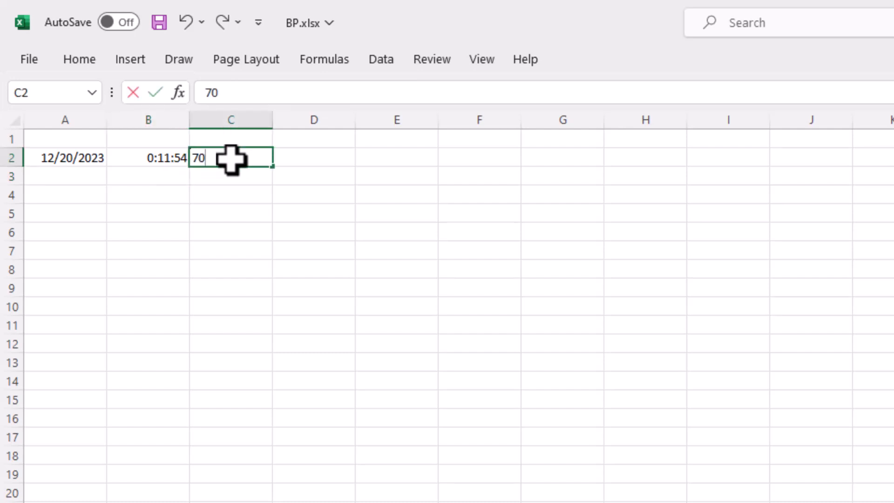
key("Tab")
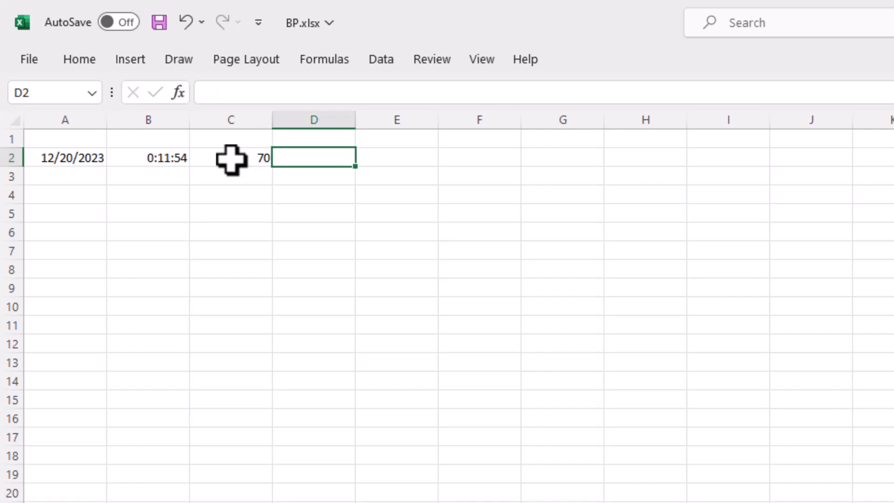
key("Return")
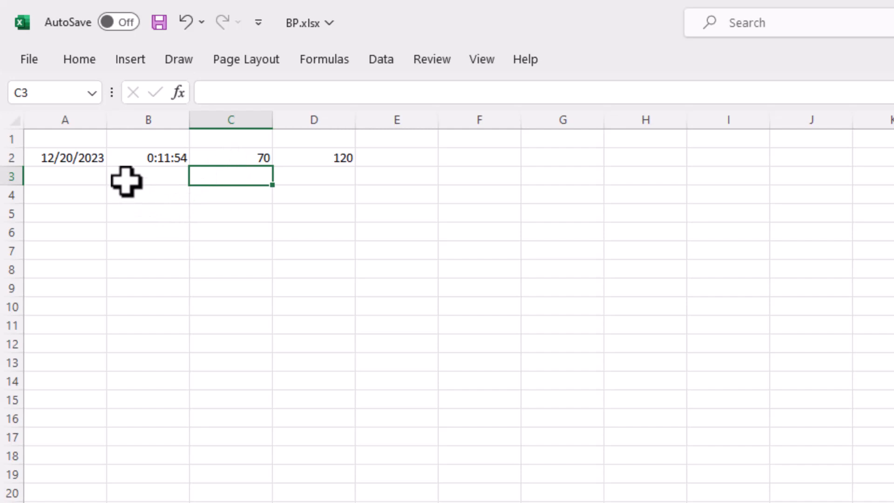
Format column A with the Date category, using the *3/14/2012 type.
left_click(69, 116)
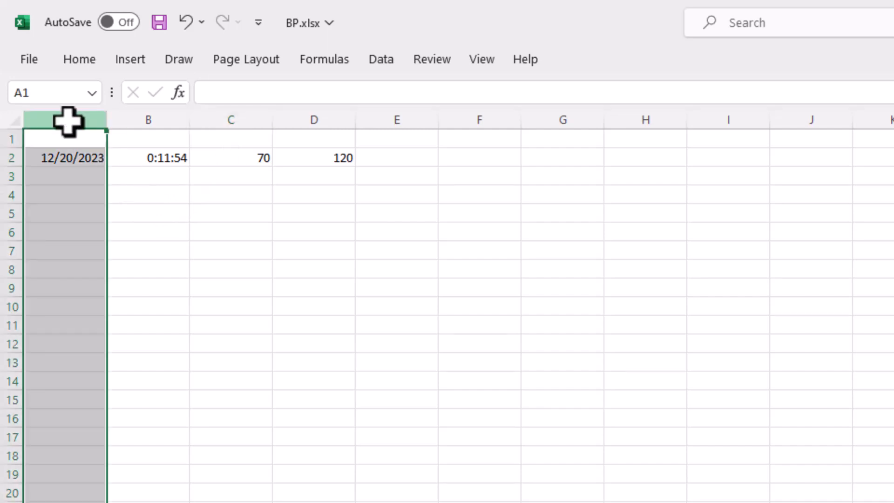
right_click(69, 122)
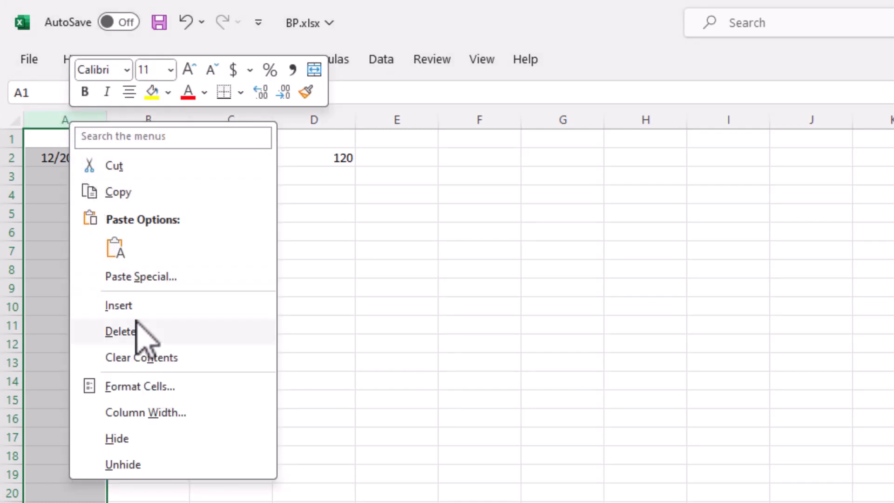
left_click(149, 386)
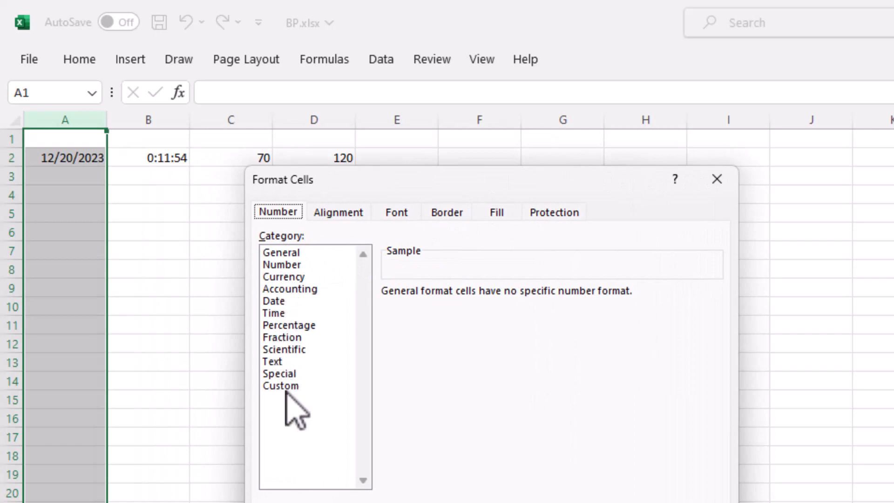
left_click(281, 301)
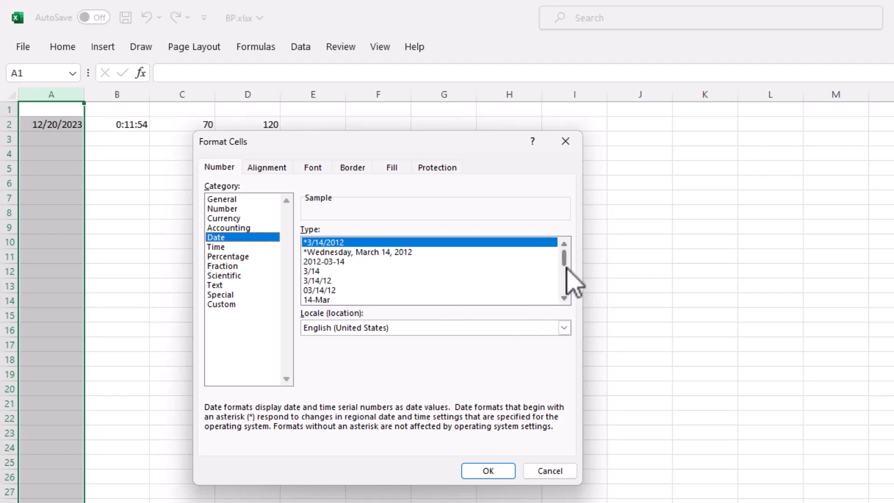
mouse_move(564, 265)
left_mouse_down()
mouse_move(566, 286)
mouse_move(567, 265)
left_mouse_up()
left_click(489, 465)
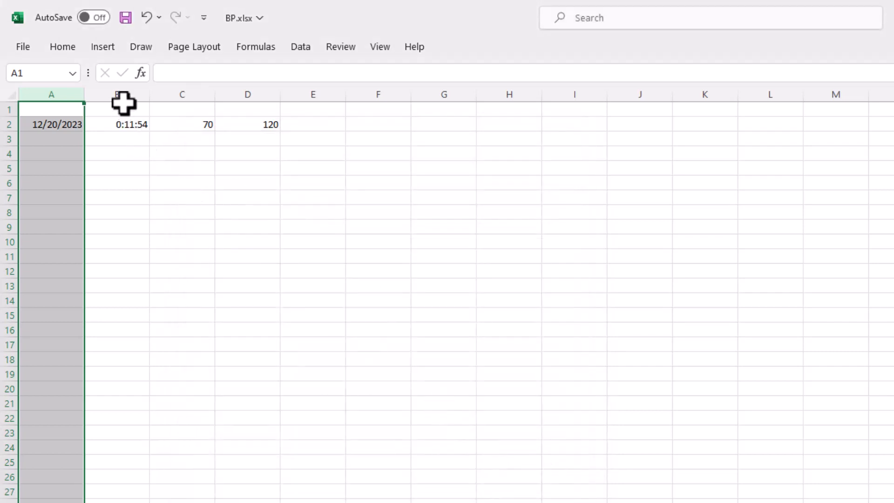
Format column B with the Time category, using the 37:30:55 type.
left_click(123, 93)
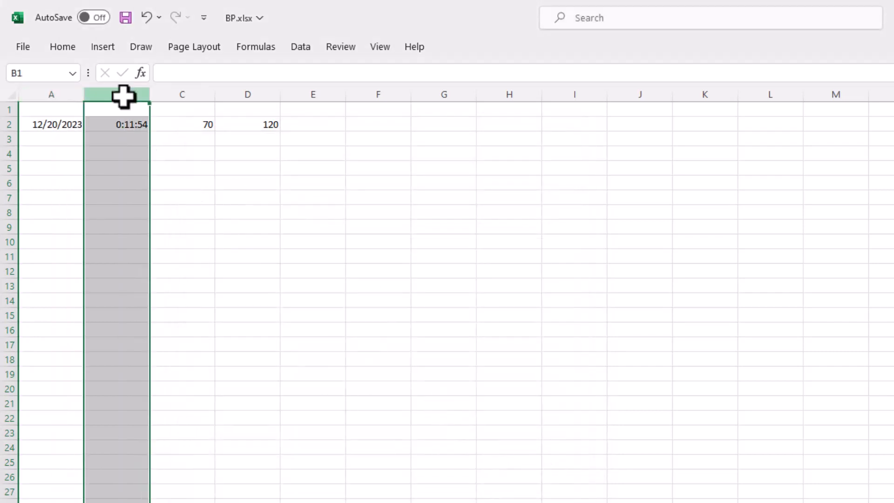
right_click(124, 95)
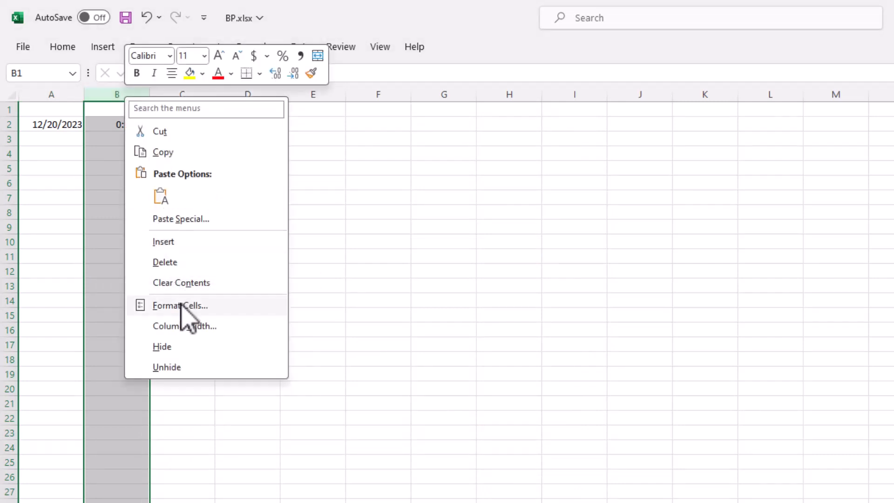
left_click(180, 305)
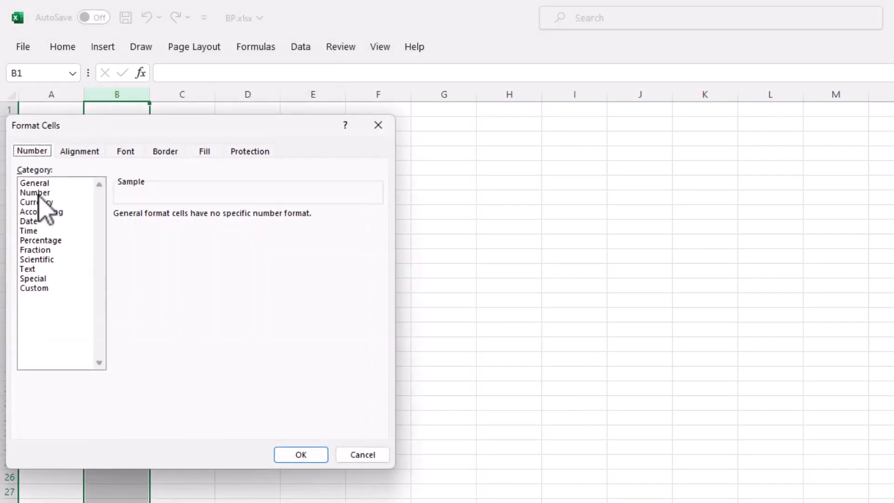
left_click(37, 233)
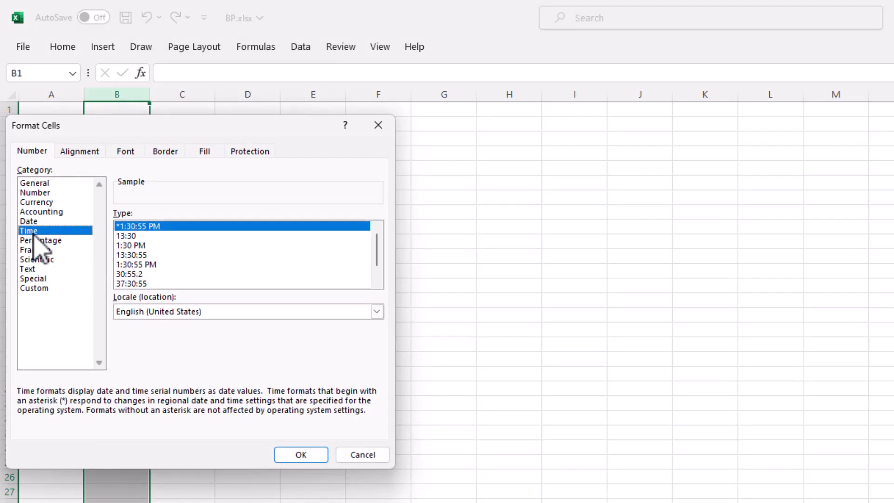
left_click(140, 284)
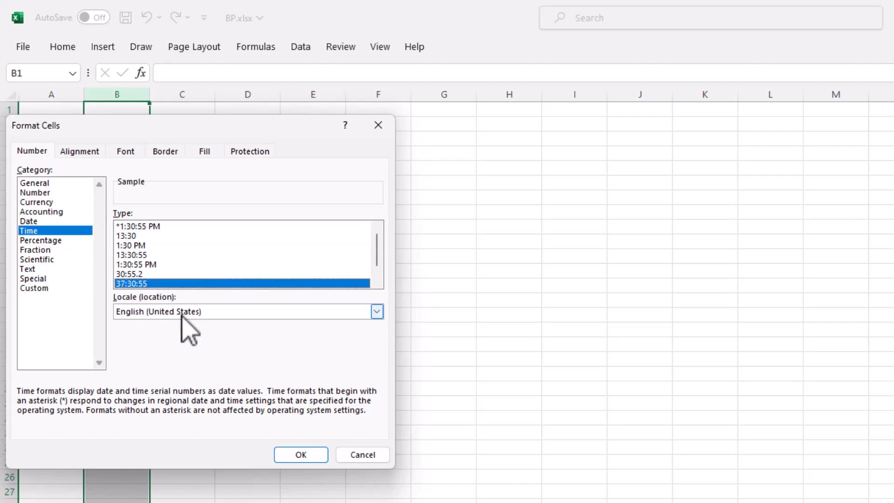
left_click(301, 454)
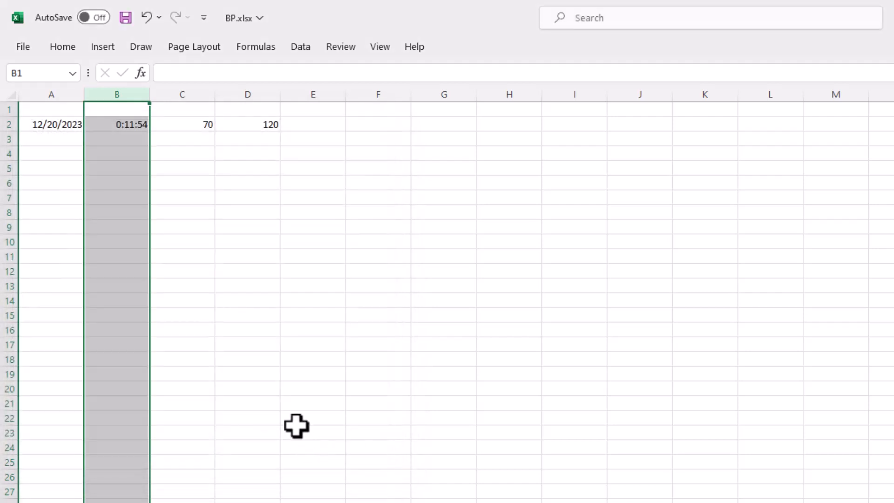
Format columns C and D together with the Number category and 0 decimal places.
left_click(182, 91)
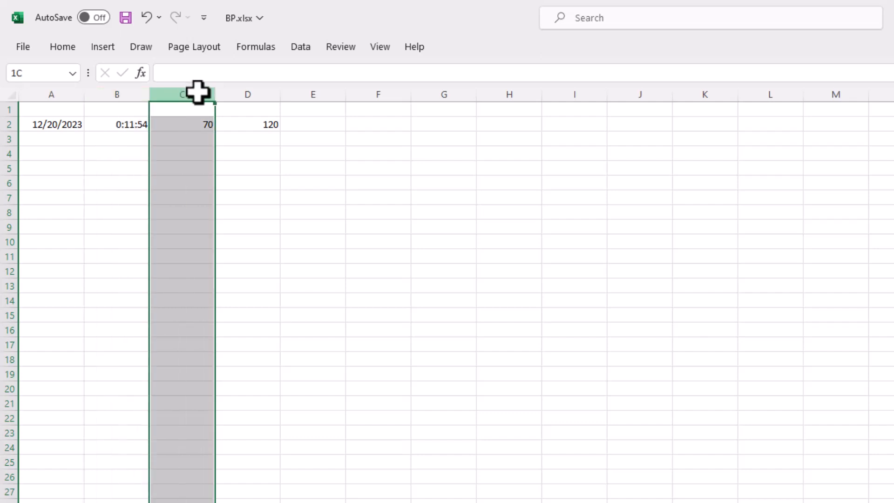
left_click_drag(197, 92, 231, 90)
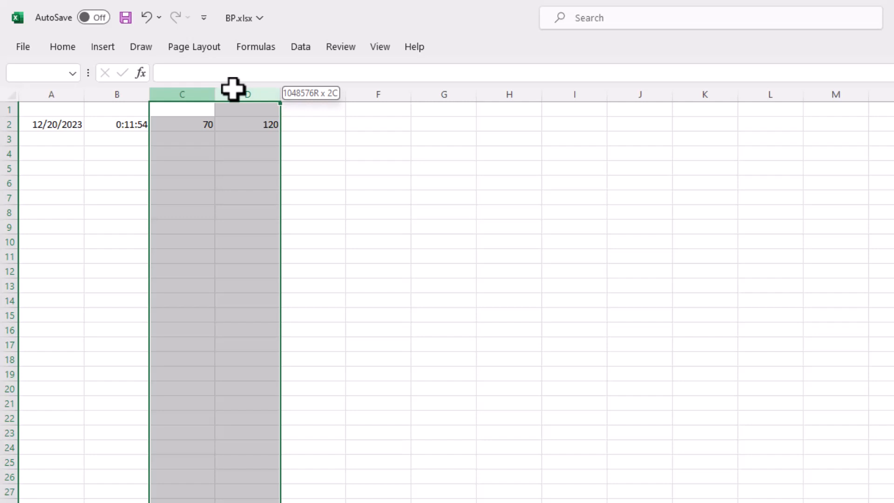
left_click_drag(233, 88, 231, 83)
right_click(230, 94)
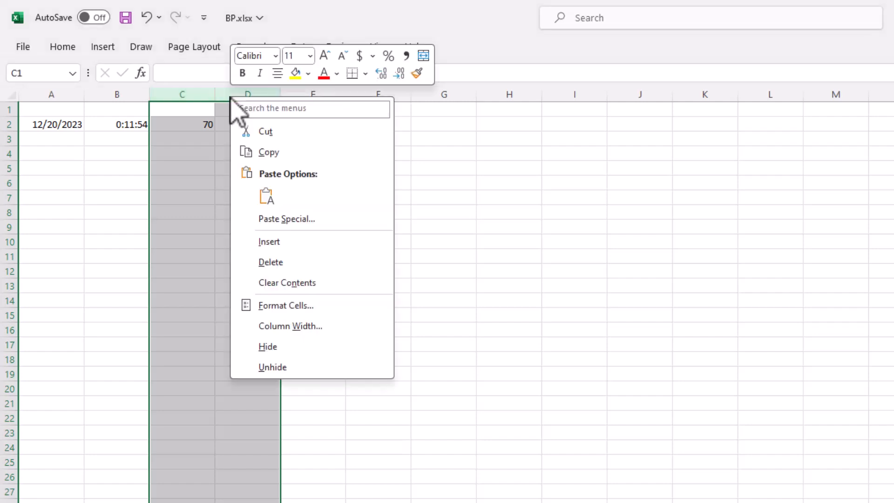
left_click(285, 305)
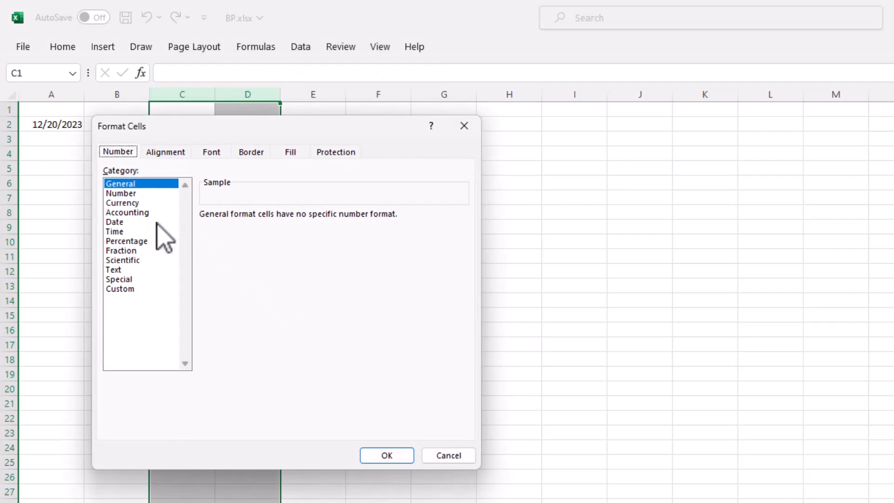
left_click(129, 193)
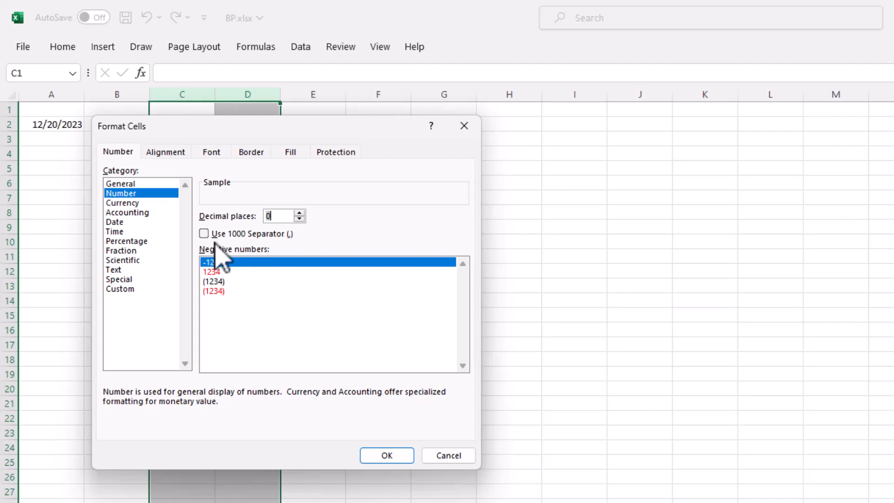
left_click(389, 455)
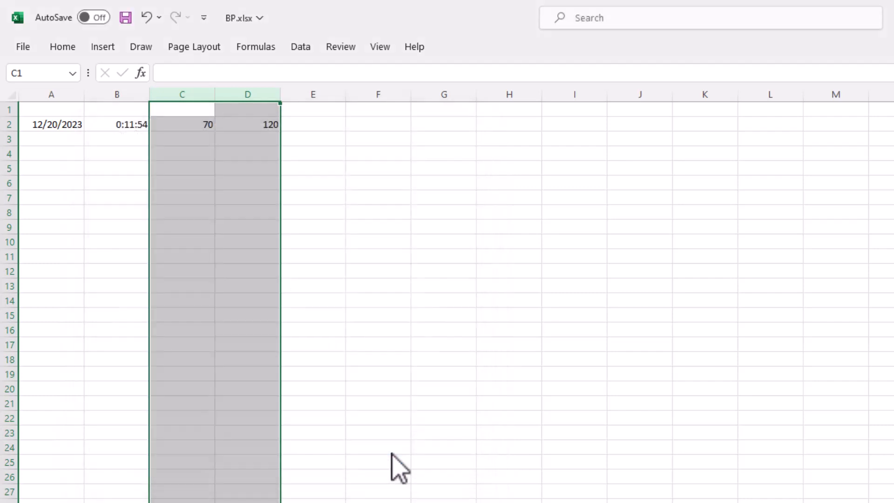
left_click(241, 167)
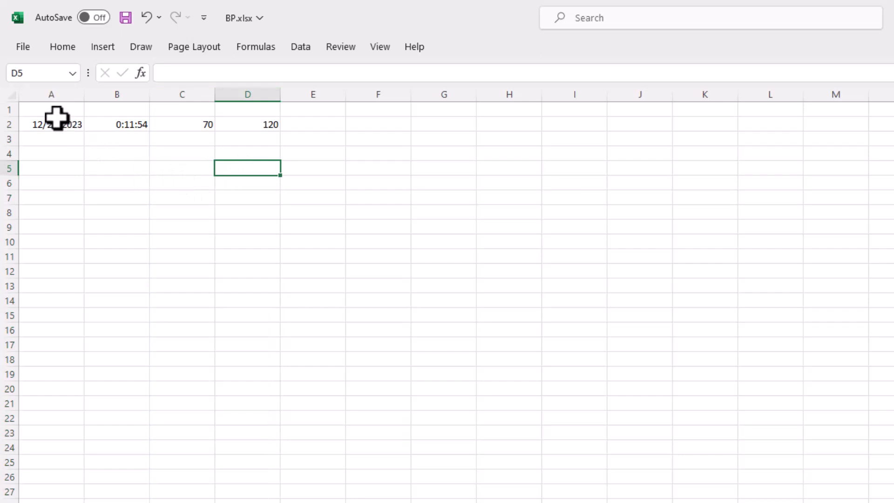
Enter the headings Date, Time, Diastolic and Systolic in cells A1 through D1.
left_click(51, 107)
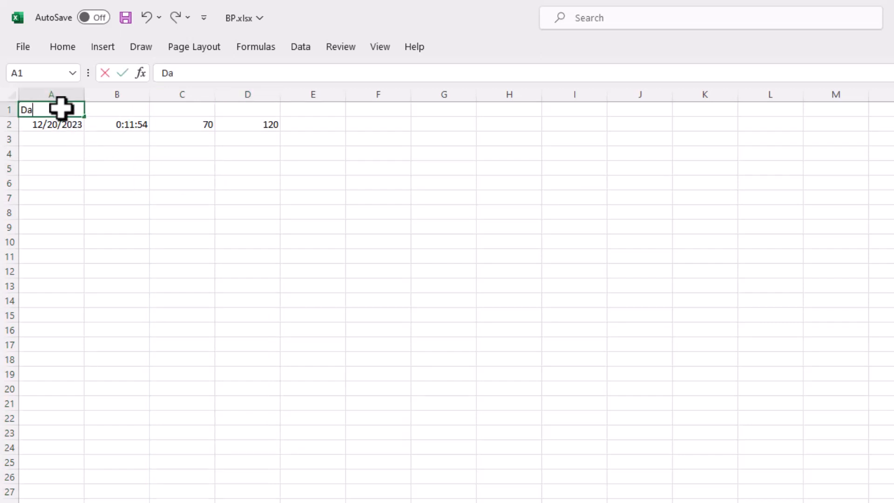
key("Tab")
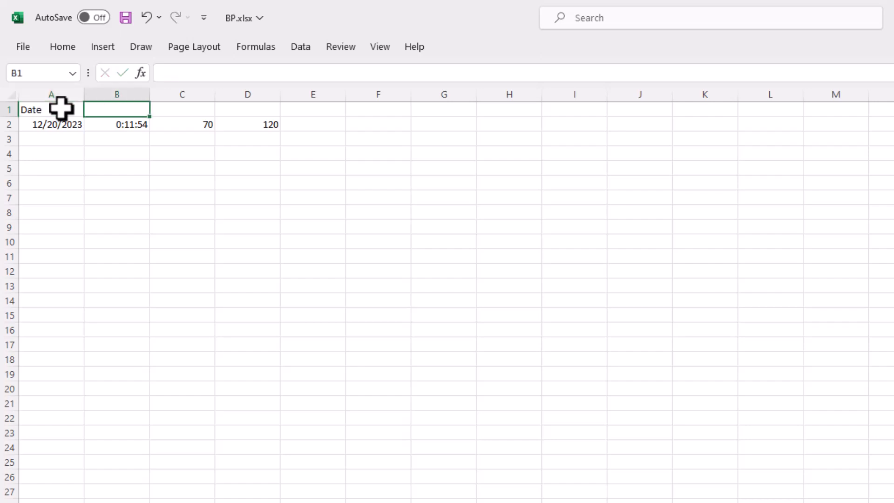
type("Time")
key("Tab")
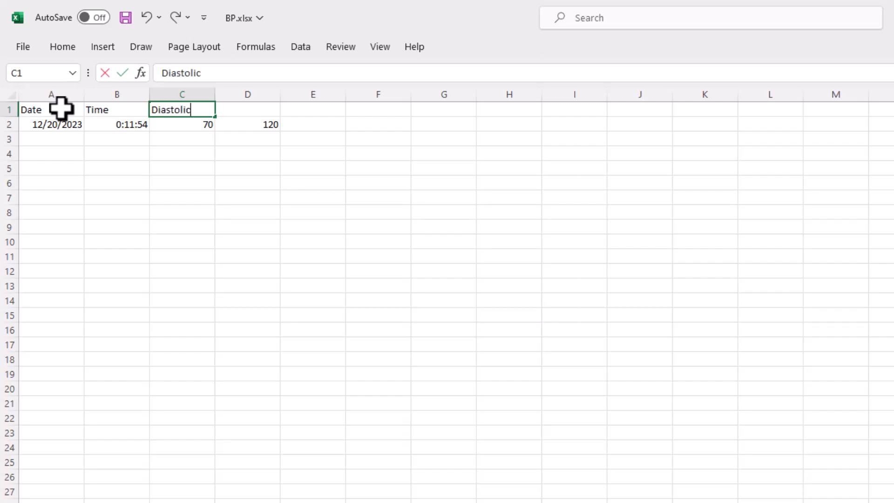
type("Diastolic")
key("Tab")
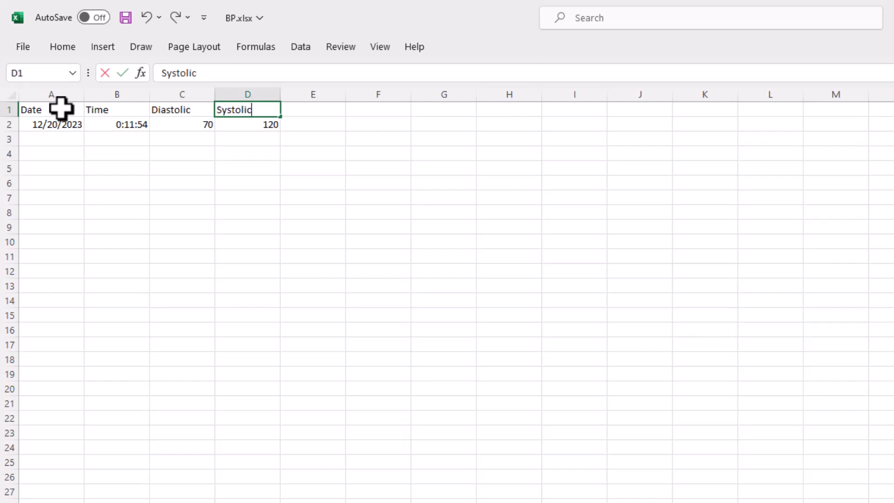
left_click(126, 142)
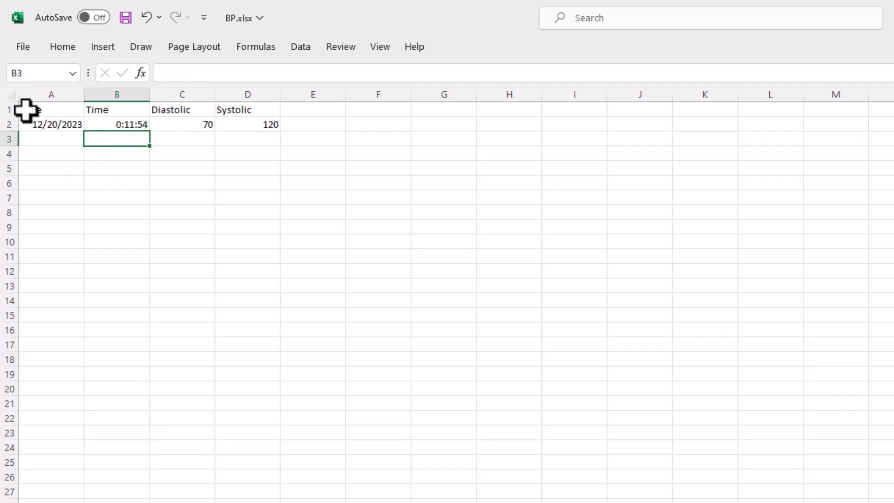
Fill the heading cells A1 through D1 with black.
left_click_drag(26, 110, 140, 112)
left_click(58, 167)
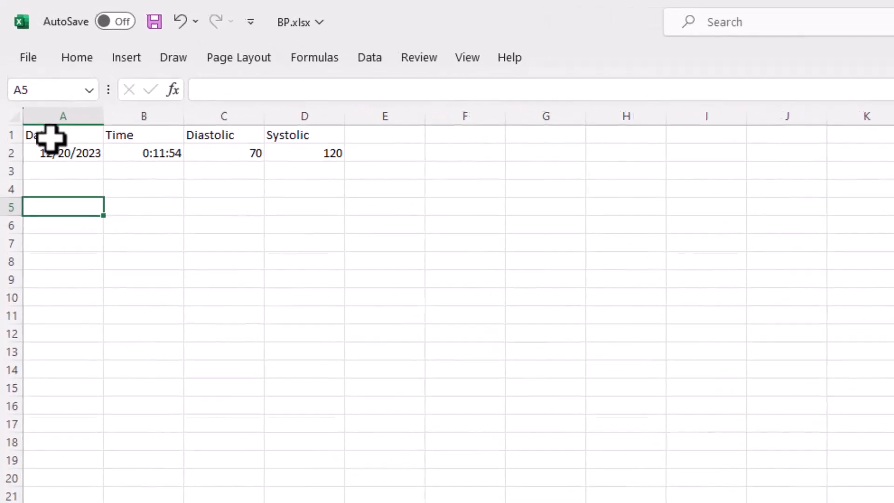
left_click(50, 135)
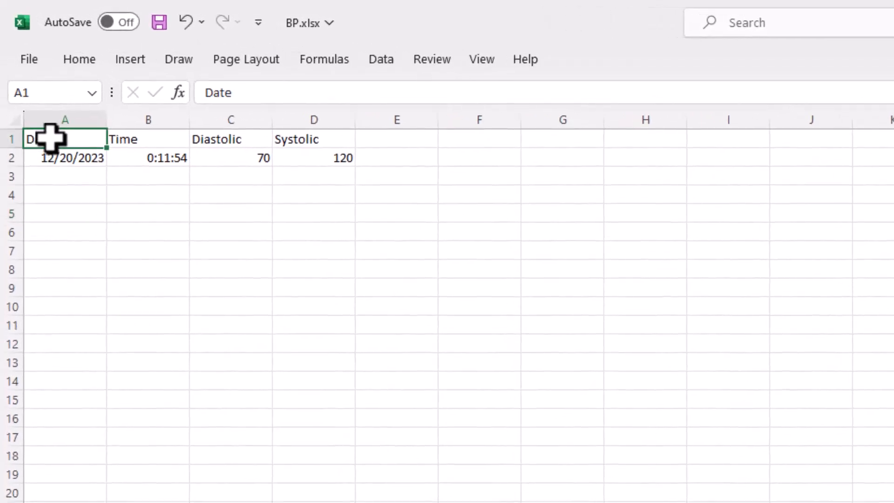
left_click_drag(50, 138, 304, 141)
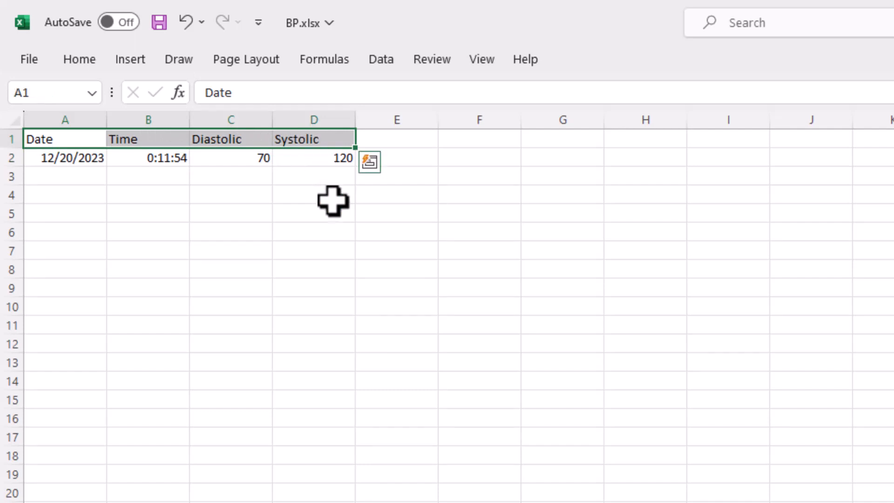
left_click(85, 52)
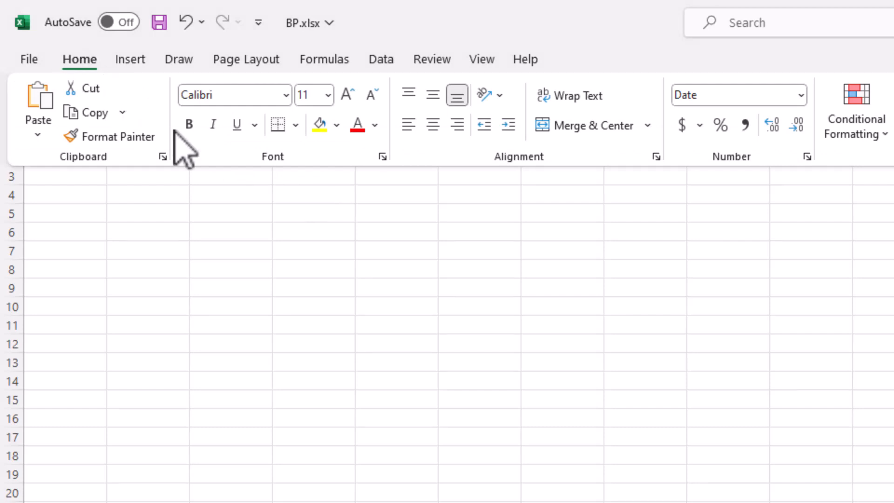
left_click(337, 124)
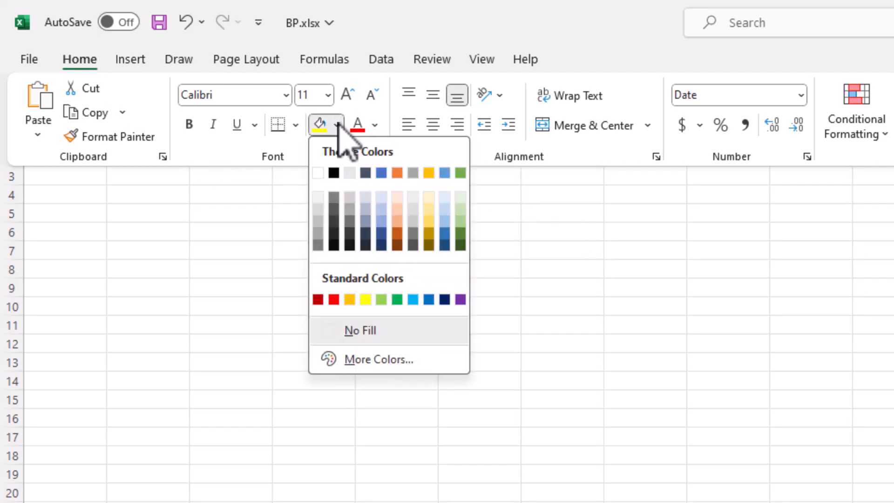
left_click(333, 173)
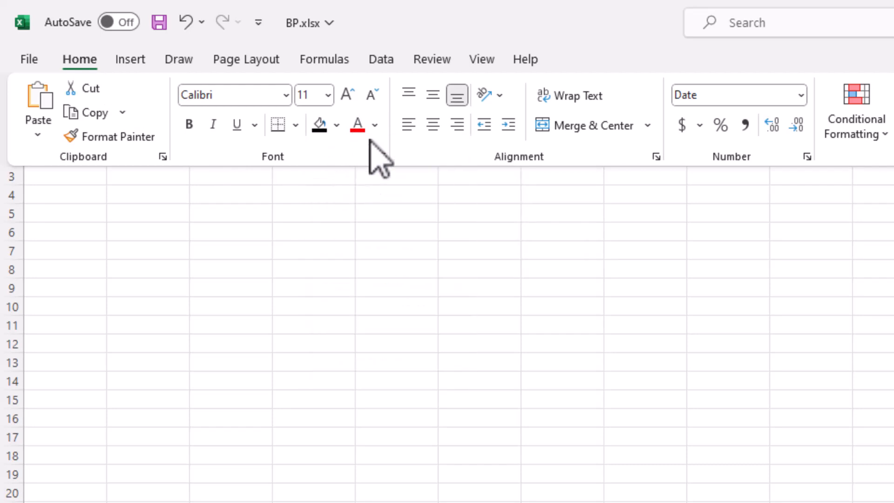
Change the font colour of the headings in A1 through D1 to white.
left_click(375, 125)
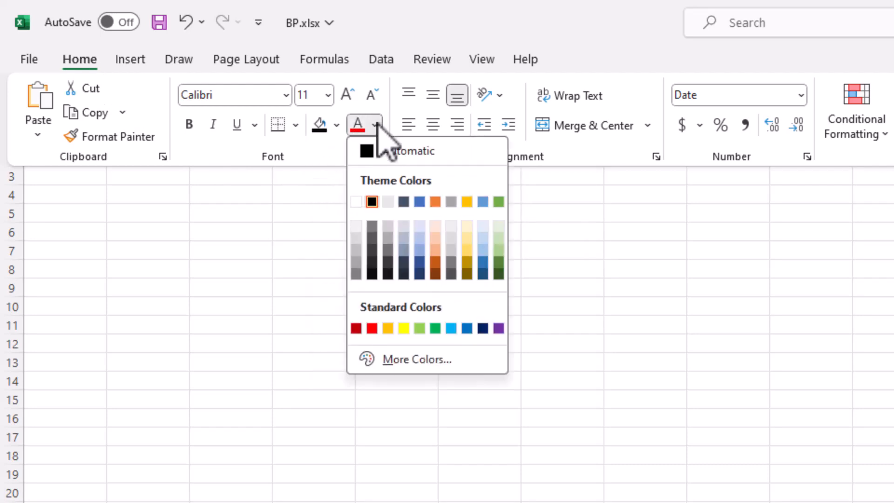
left_click(356, 201)
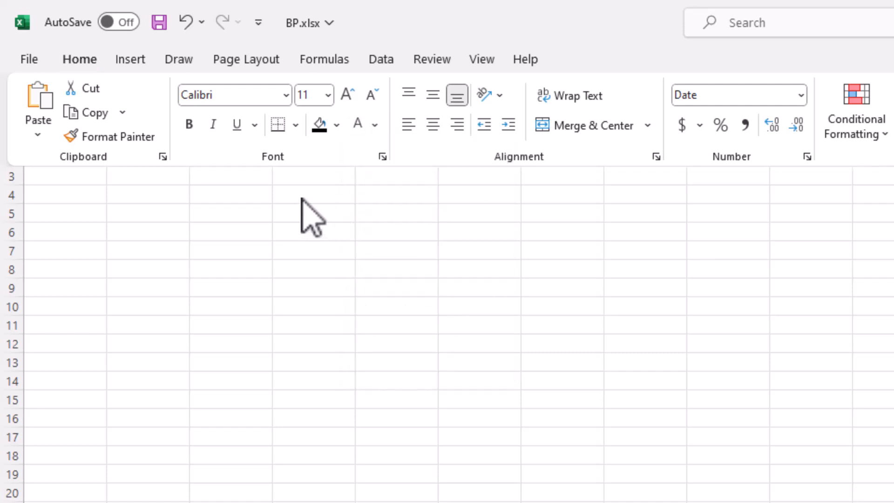
left_click(301, 198)
left_click(274, 196)
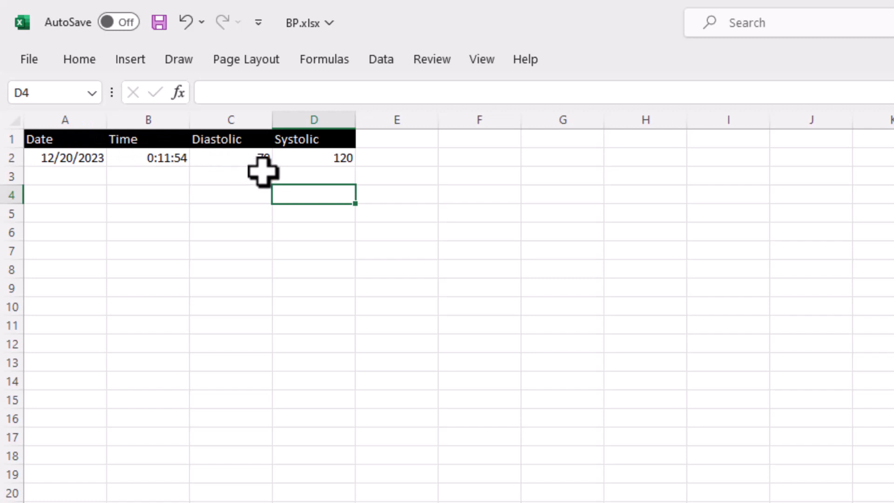
Set the ribbon display to Always show Ribbon.
left_click(92, 58)
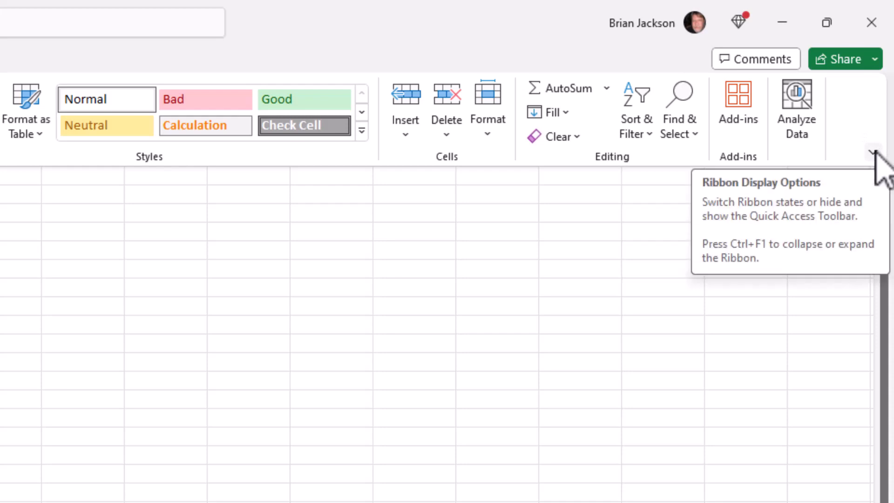
left_click(873, 153)
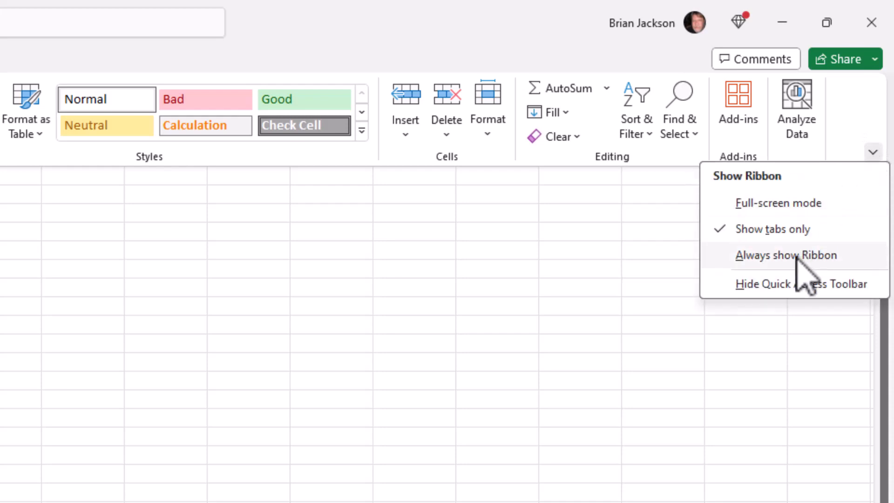
left_click(797, 255)
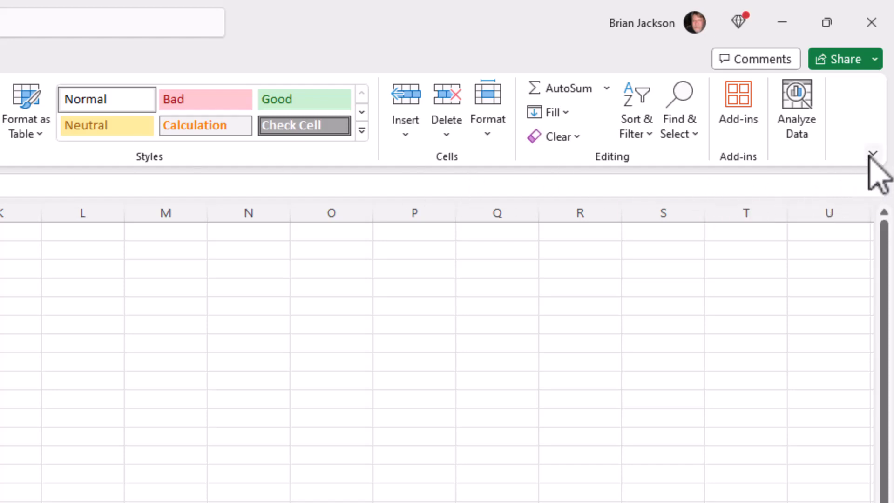
left_click(872, 154)
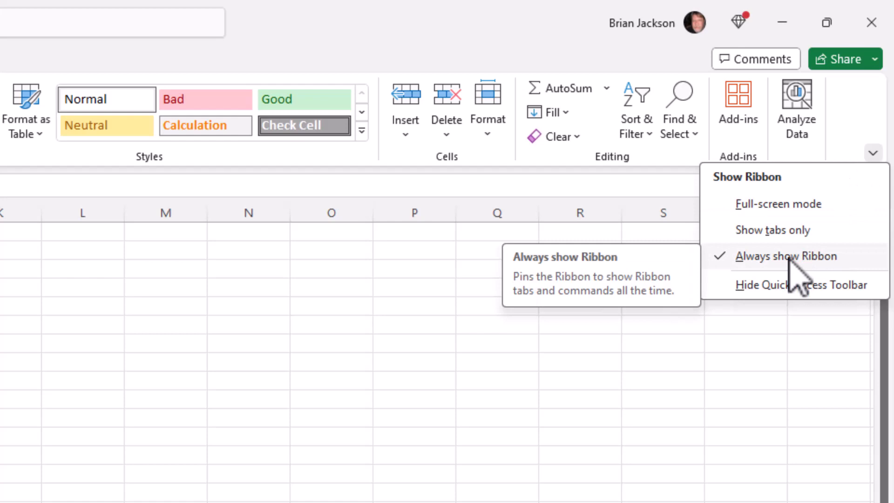
left_click(508, 266)
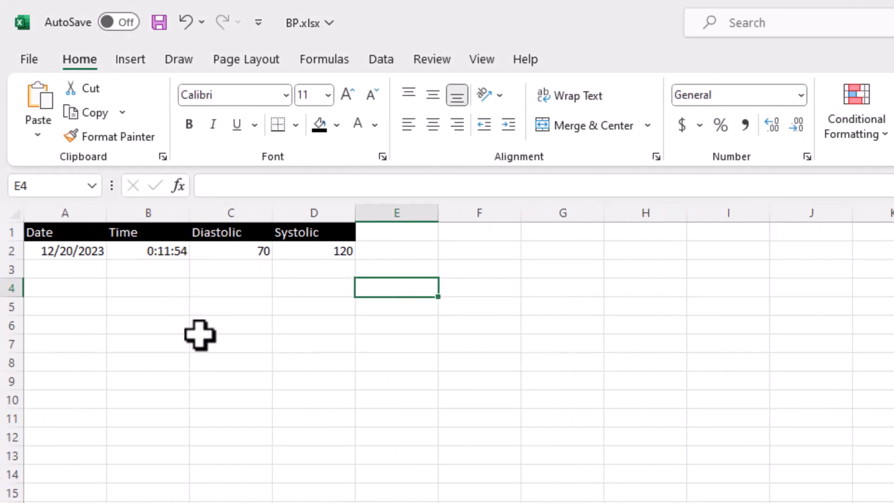
Freeze the top row of the worksheet so the headings stay in view during scrolling.
scroll(199, 334, "down", 3)
scroll(199, 335, "up", 3)
scroll(200, 326, "down", 2)
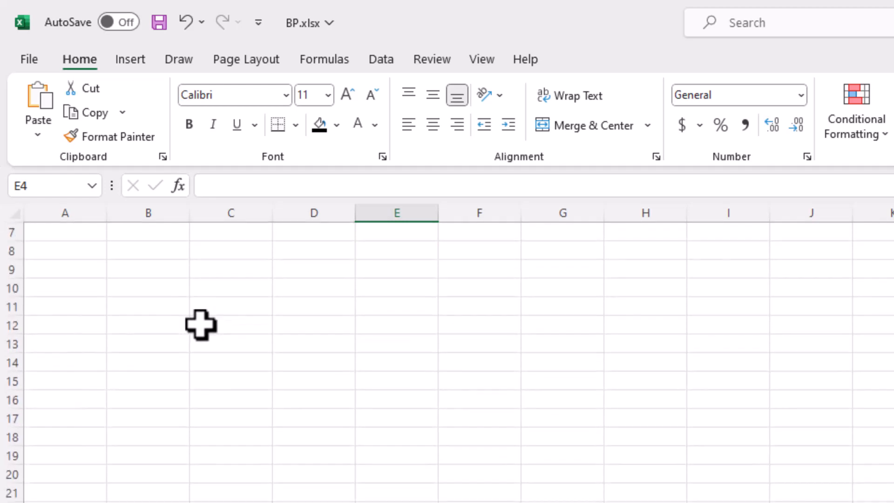
scroll(199, 325, "up", 2)
scroll(198, 313, "down", 2)
scroll(197, 309, "up", 2)
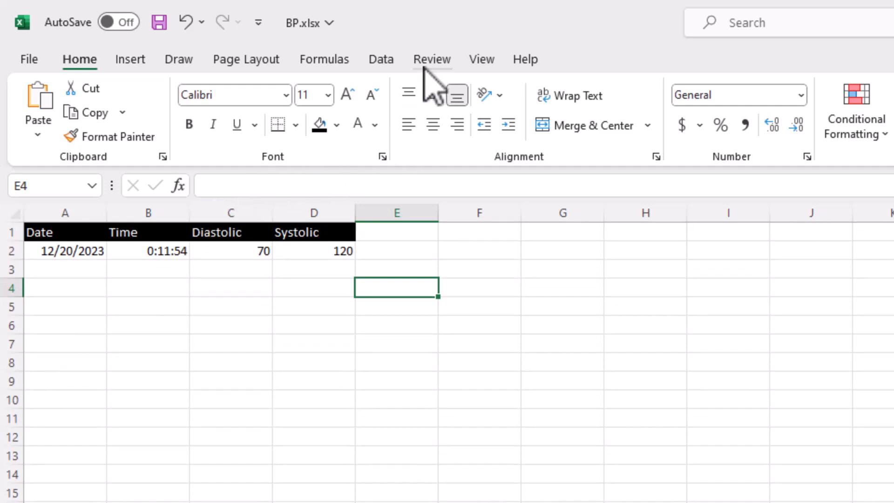
left_click(481, 60)
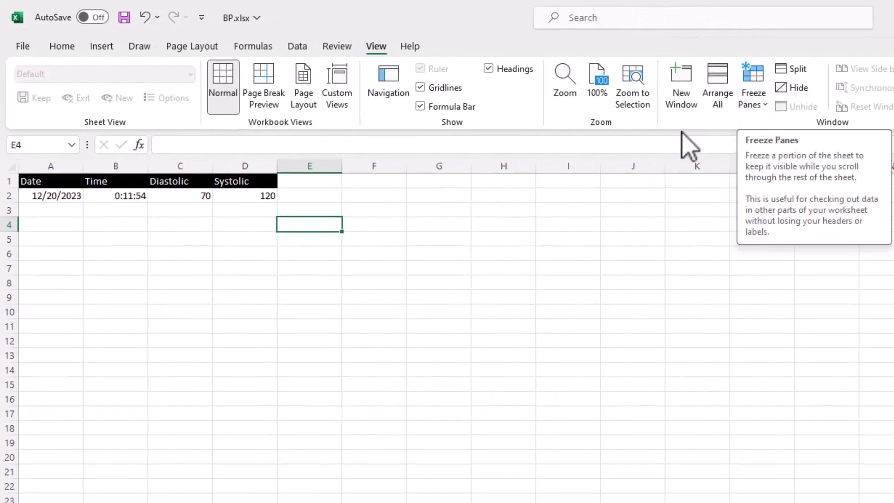
left_click(766, 106)
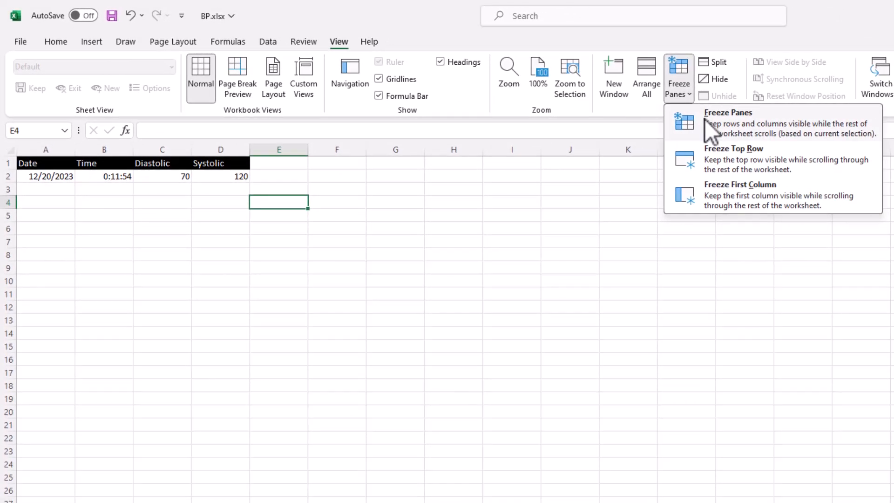
left_click(707, 161)
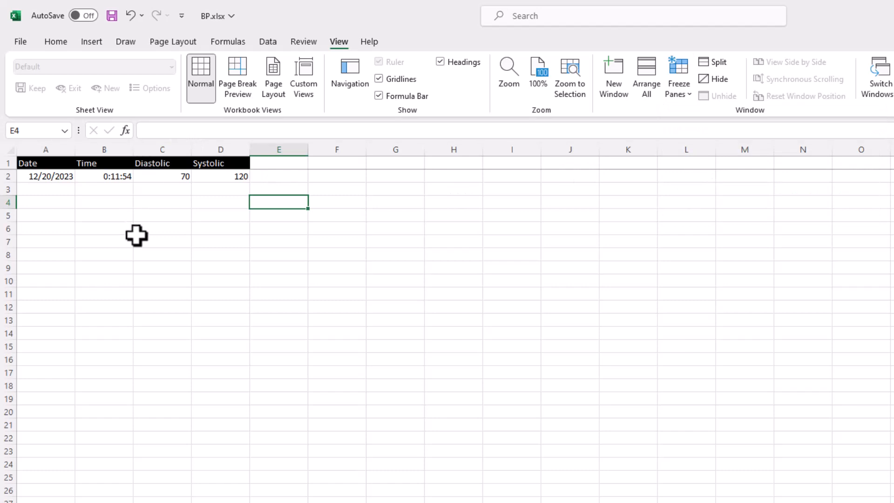
Check how the frozen heading row behaves while moving down and back up the worksheet.
scroll(136, 236, "down", 9)
scroll(135, 229, "up", 7)
scroll(142, 213, "up", 2)
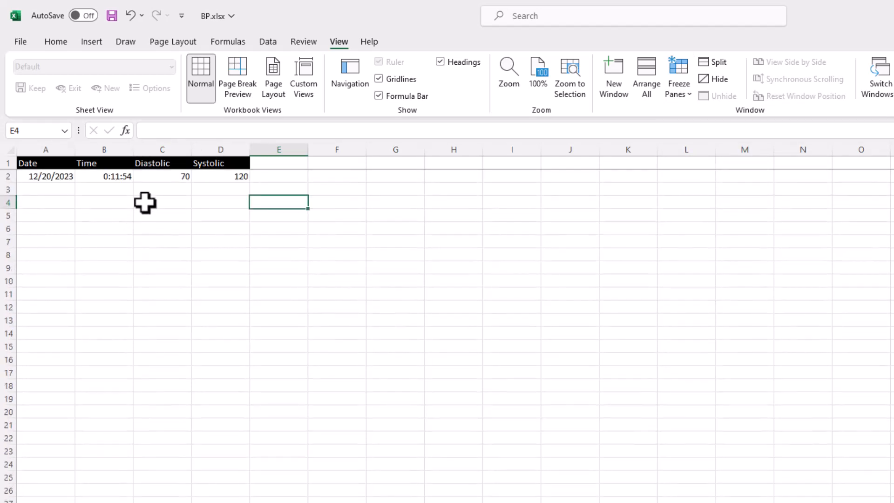
scroll(144, 202, "down", 5)
scroll(144, 201, "up", 5)
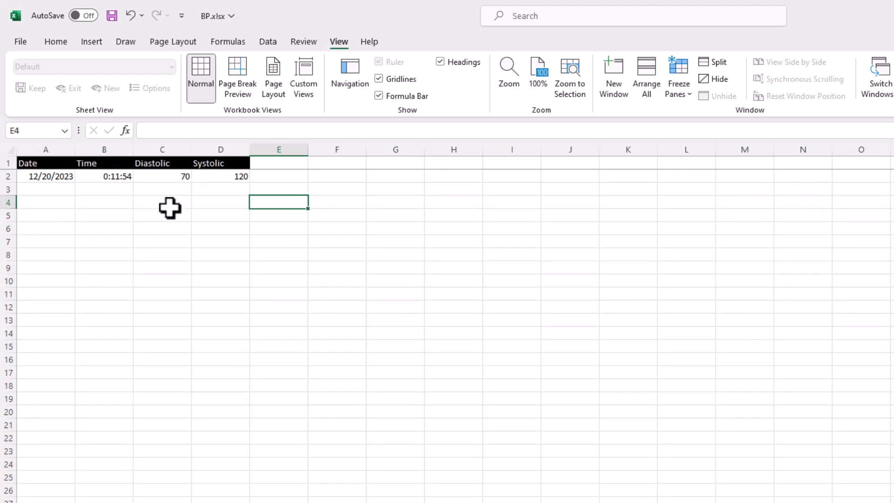
scroll(121, 216, "down", 9)
scroll(122, 207, "up", 9)
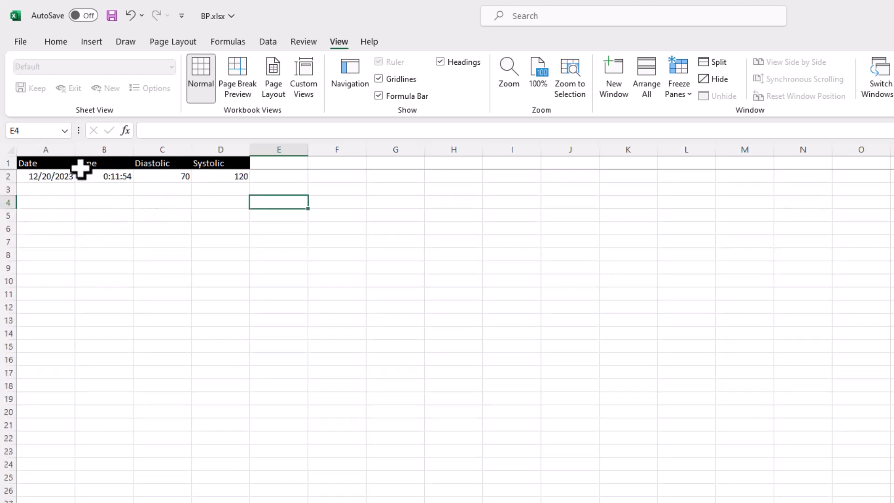
Enter a second reading in row 3 with time 0:14:12, diastolic 70 and systolic 120, leaving the date blank.
left_click(55, 189)
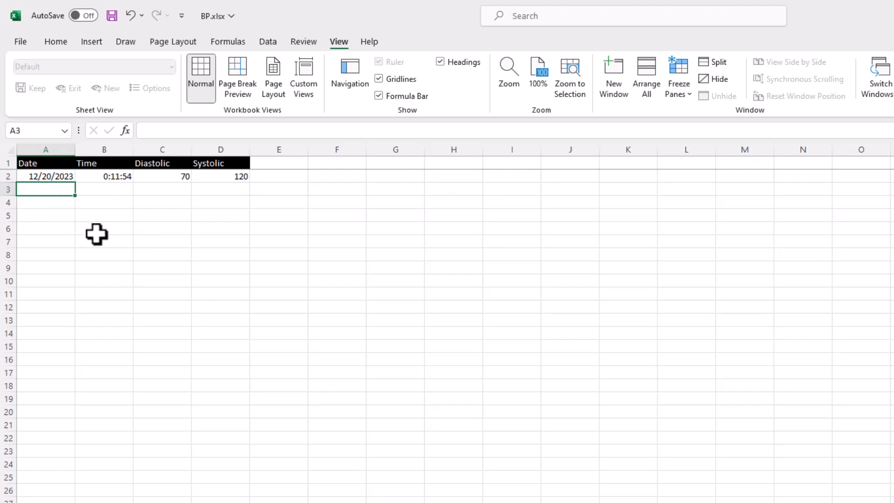
left_click(104, 189)
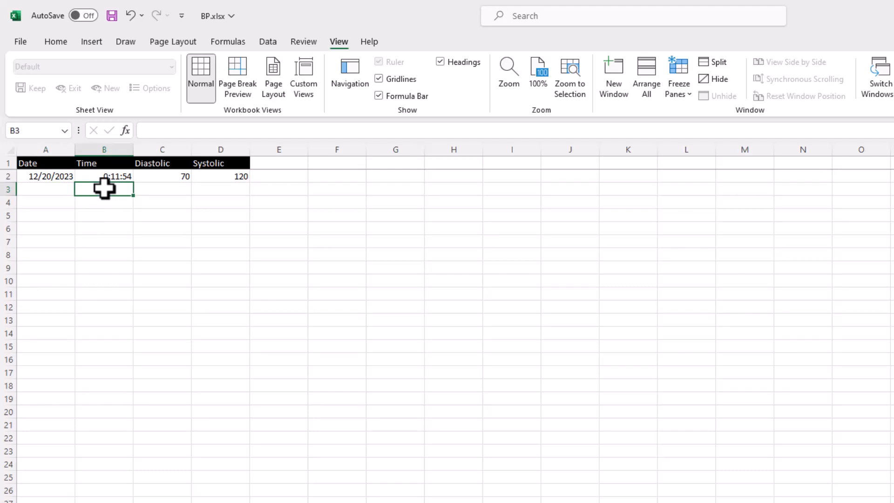
type("0:14:12")
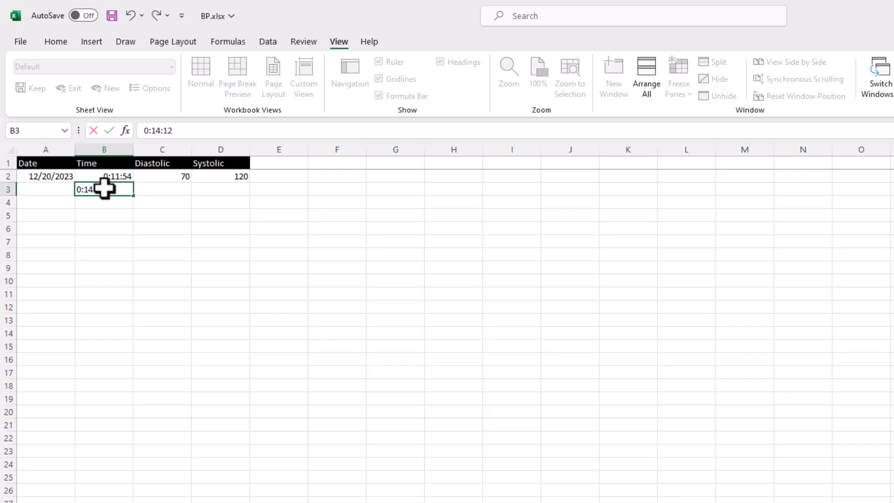
key("Tab")
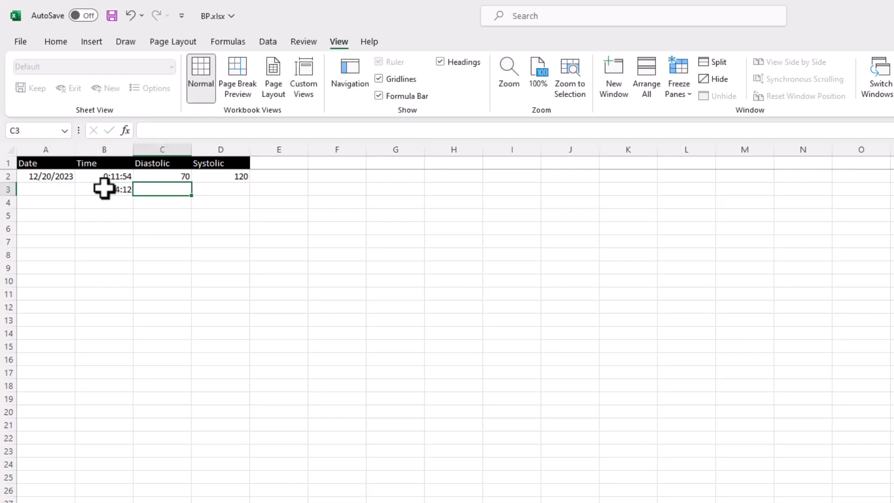
type("70")
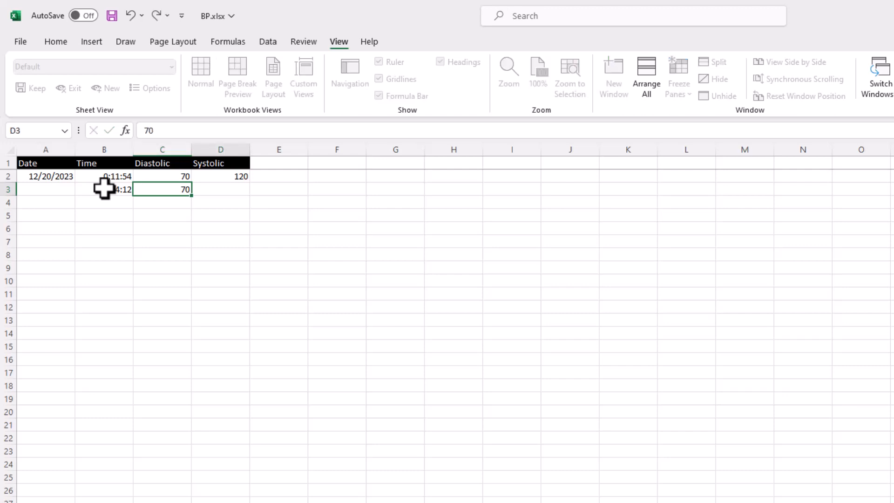
key("Tab")
type("`12")
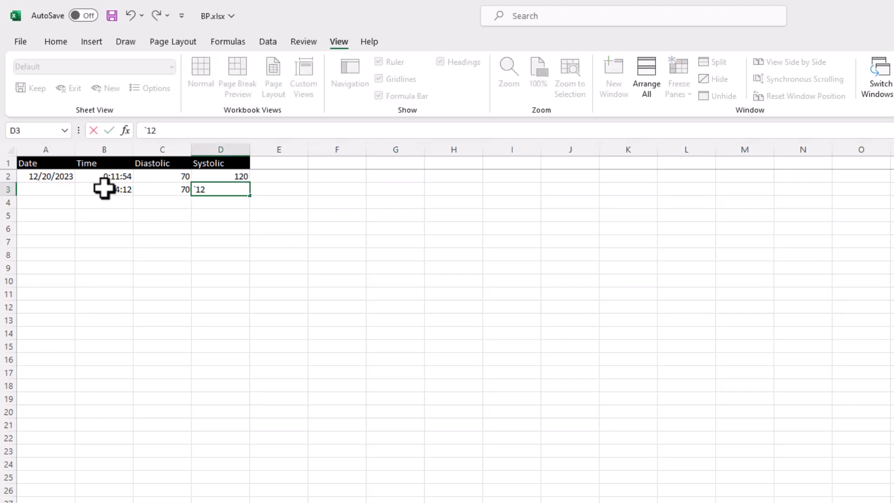
type("0")
key("Return")
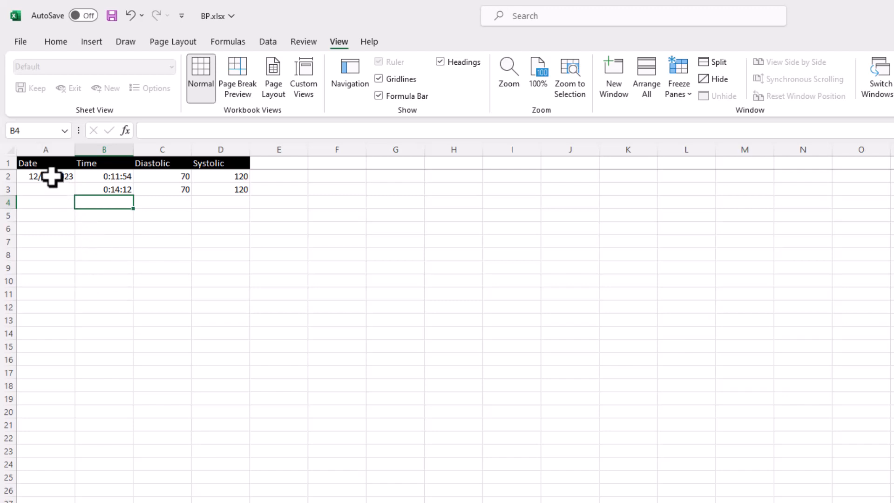
Examine the number format categories and date types for column A, closing the Format Cells dialog without changes.
left_click(53, 147)
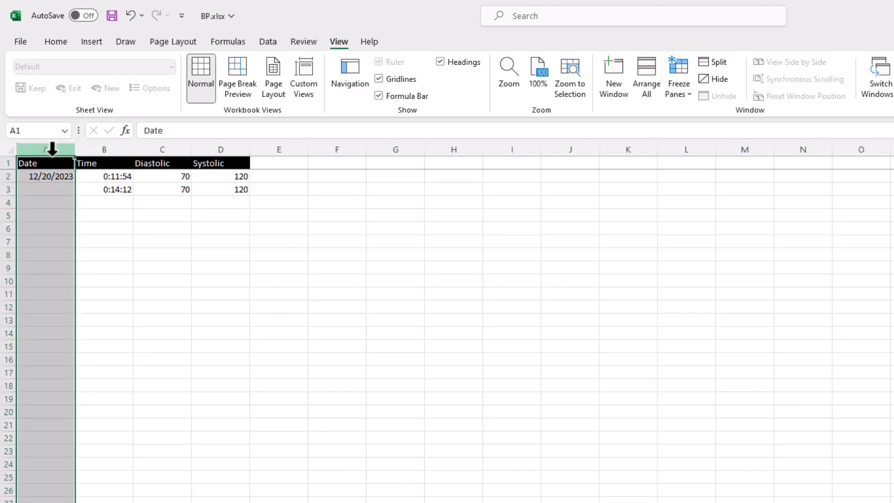
right_click(52, 149)
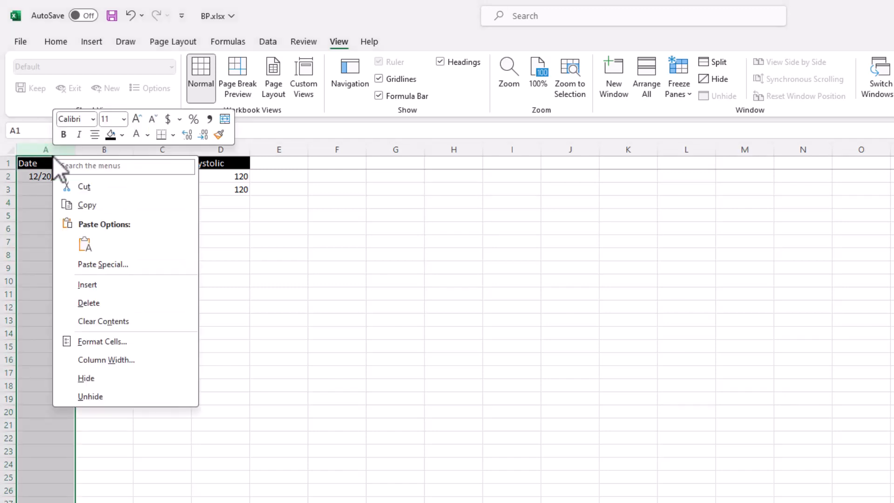
left_click(97, 341)
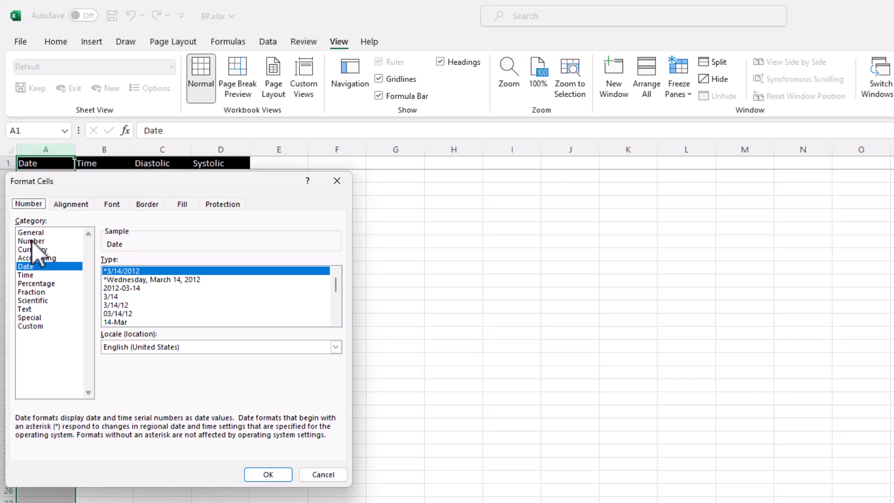
left_click(321, 474)
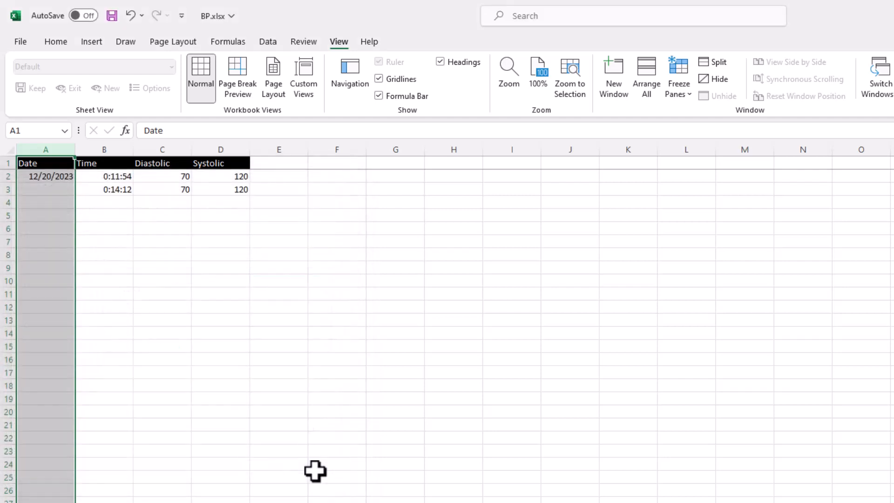